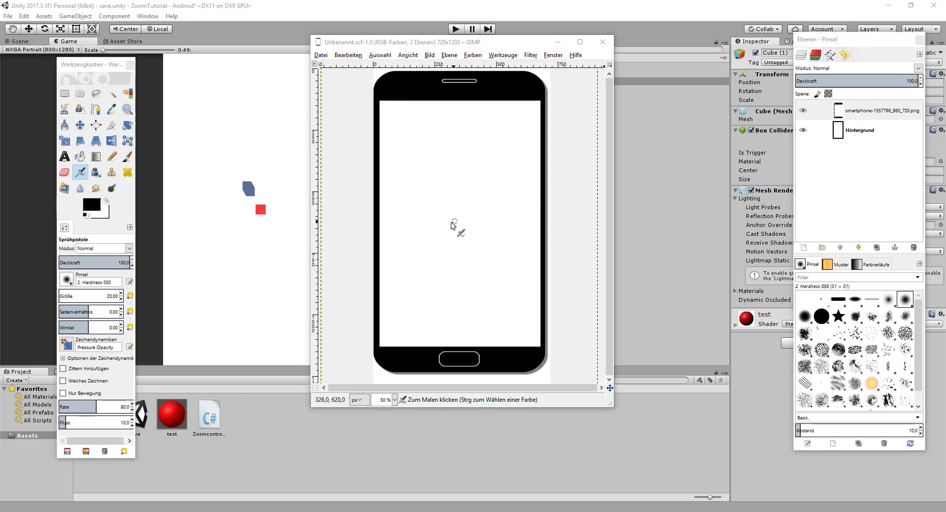
Step: Draw black pencil arrows pointing up, down, left and right, joined by a small loop, on the phone screen
{"action": "left_click", "coordinate": [423, 230]}
{"action": "left_click", "coordinate": [112, 157]}
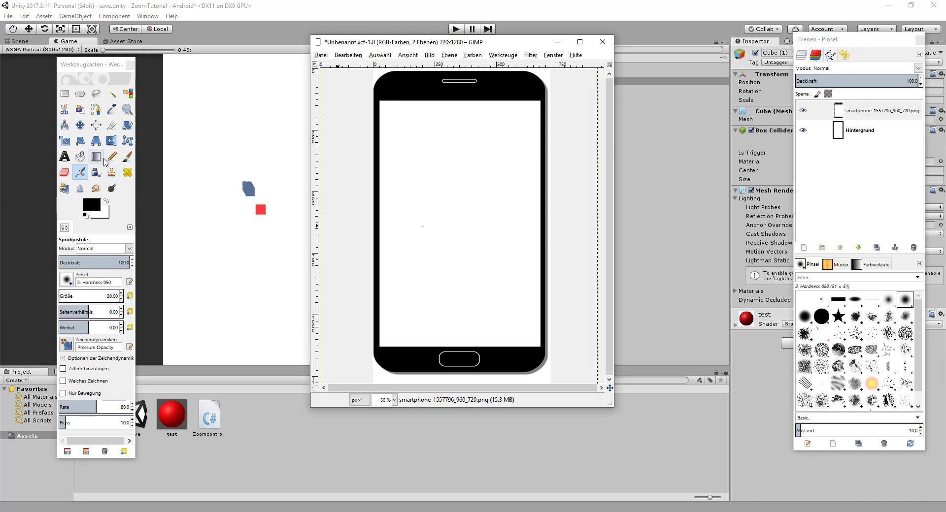
{"action": "left_click", "coordinate": [419, 225]}
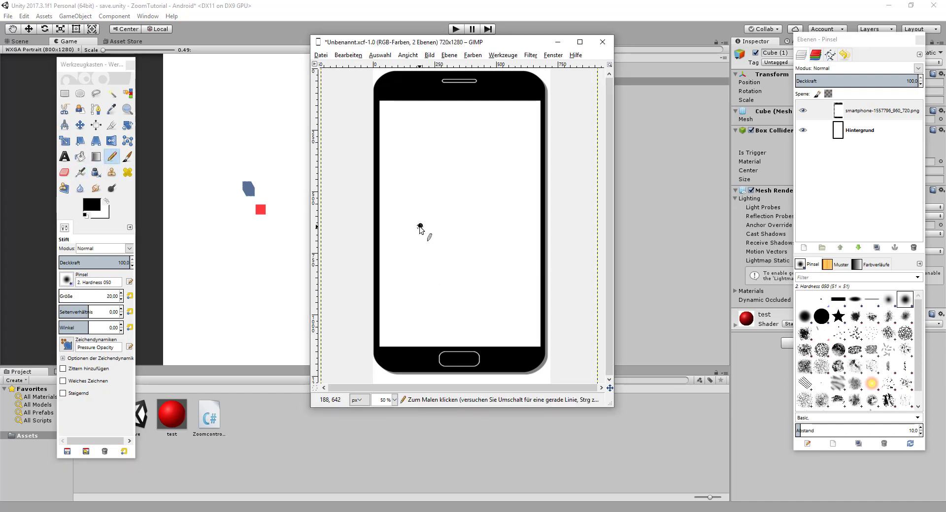
{"action": "mouse_move", "coordinate": [419, 225]}
{"action": "left_mouse_down"}
{"action": "mouse_move", "coordinate": [526, 228]}
{"action": "mouse_move", "coordinate": [502, 246]}
{"action": "left_mouse_up"}
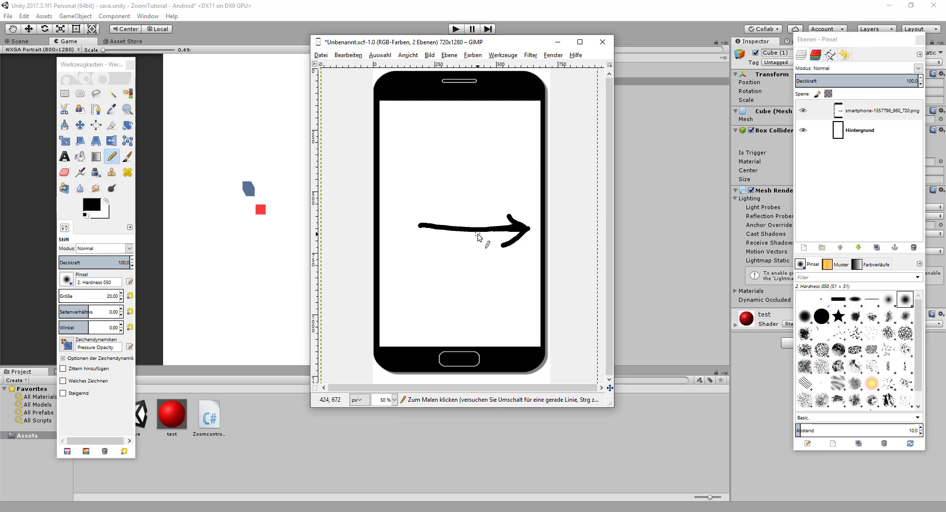
{"action": "mouse_move", "coordinate": [460, 214]}
{"action": "left_mouse_down"}
{"action": "mouse_move", "coordinate": [451, 143]}
{"action": "mouse_move", "coordinate": [462, 150]}
{"action": "left_mouse_up"}
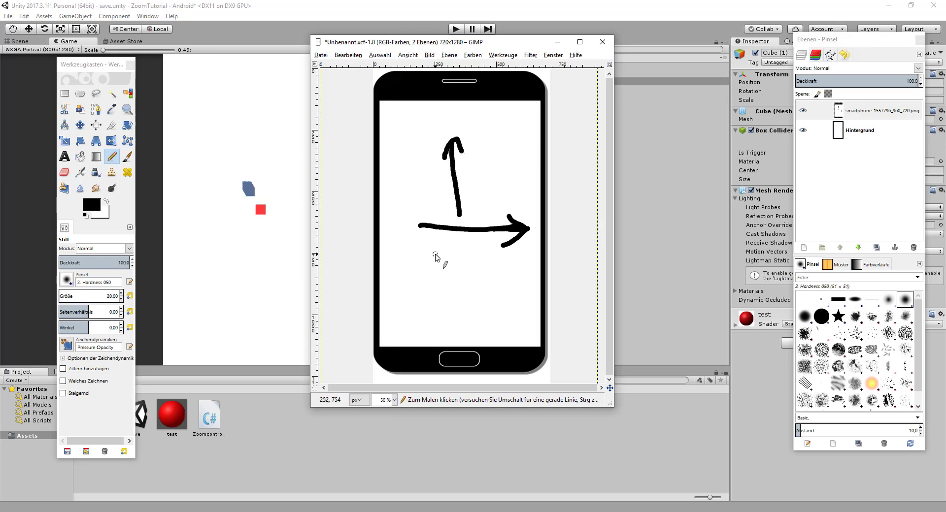
{"action": "mouse_move", "coordinate": [422, 213]}
{"action": "left_mouse_down"}
{"action": "mouse_move", "coordinate": [453, 244]}
{"action": "mouse_move", "coordinate": [455, 316]}
{"action": "mouse_move", "coordinate": [473, 303]}
{"action": "left_mouse_up"}
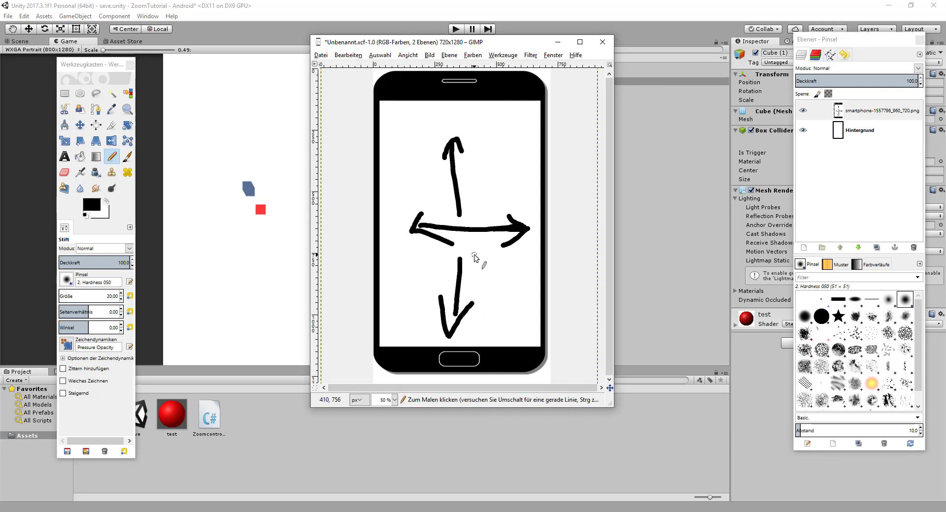
{"action": "left_click_drag", "start_coordinate": [463, 248], "coordinate": [463, 263]}
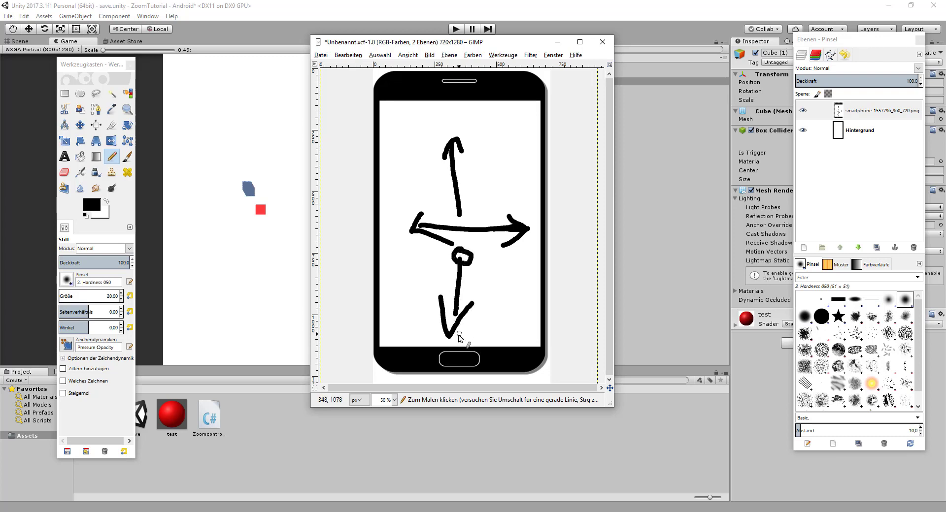
{"action": "left_click_drag", "start_coordinate": [448, 339], "coordinate": [446, 338]}
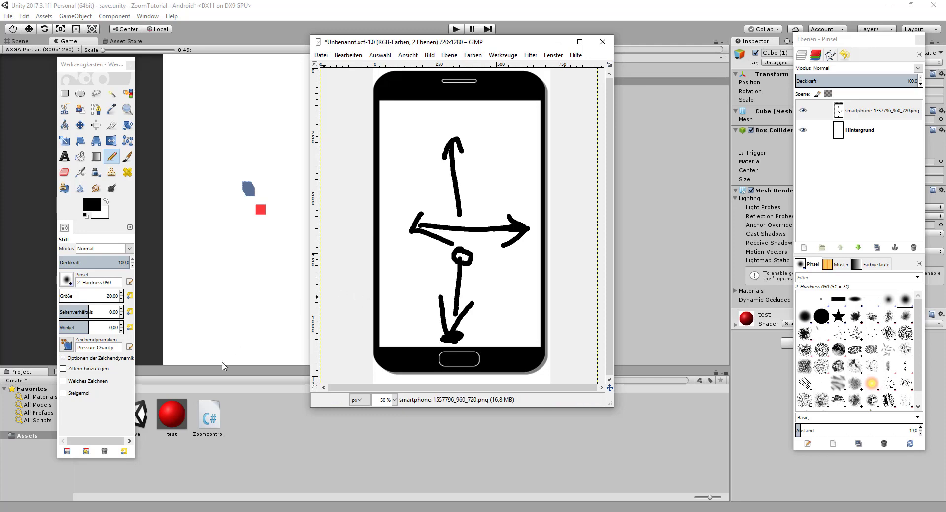
Step: Create a new C# script named Swipe in Assets and open it in Visual Studio
{"action": "right_click", "coordinate": [244, 417]}
{"action": "mouse_move", "coordinate": [266, 219]}
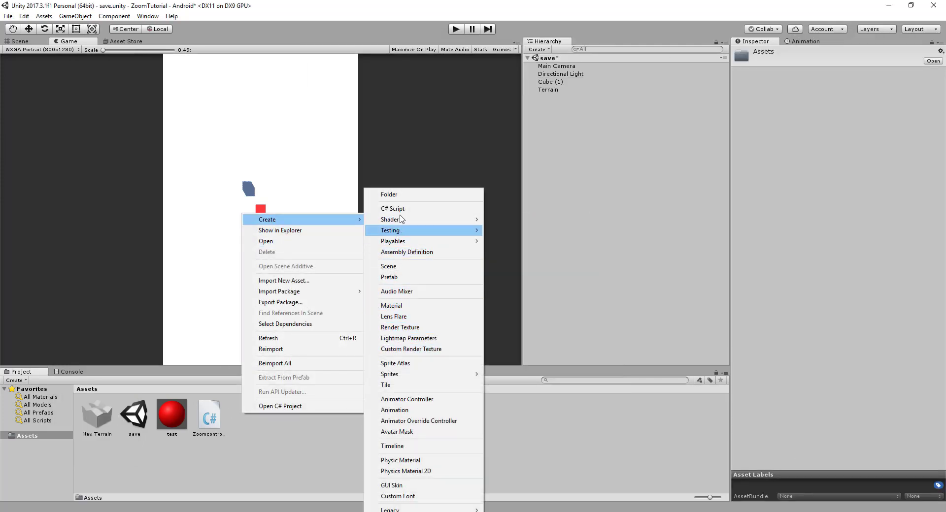
{"action": "left_click", "coordinate": [393, 208]}
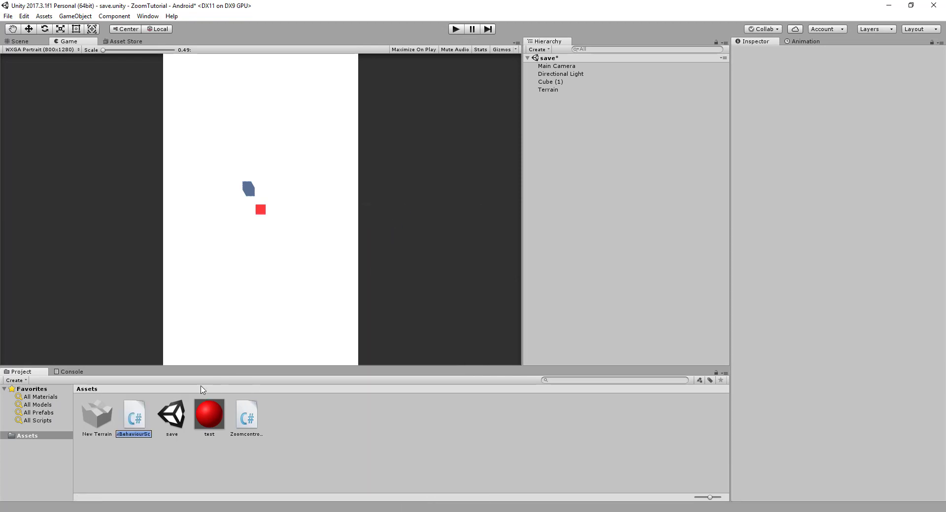
{"action": "type", "text": "Swipe"}
{"action": "key", "text": "Return"}
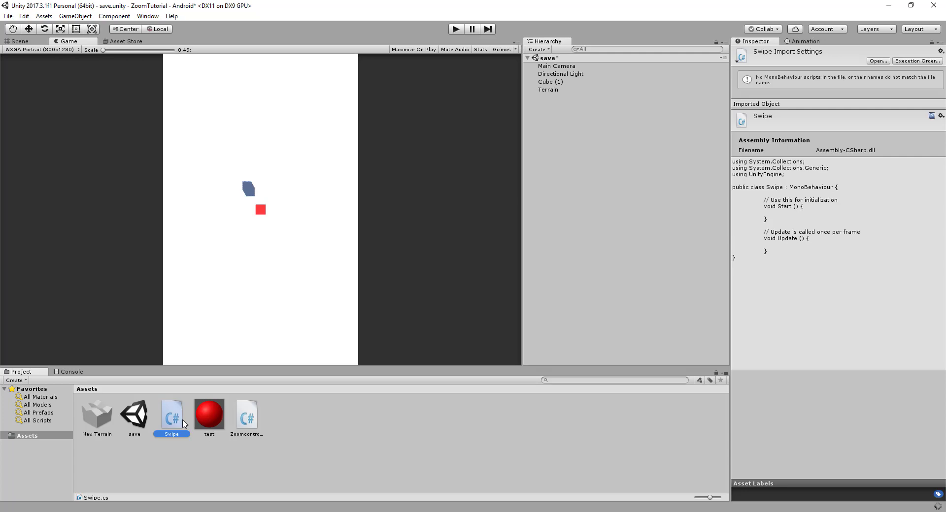
{"action": "double_click", "coordinate": [183, 423]}
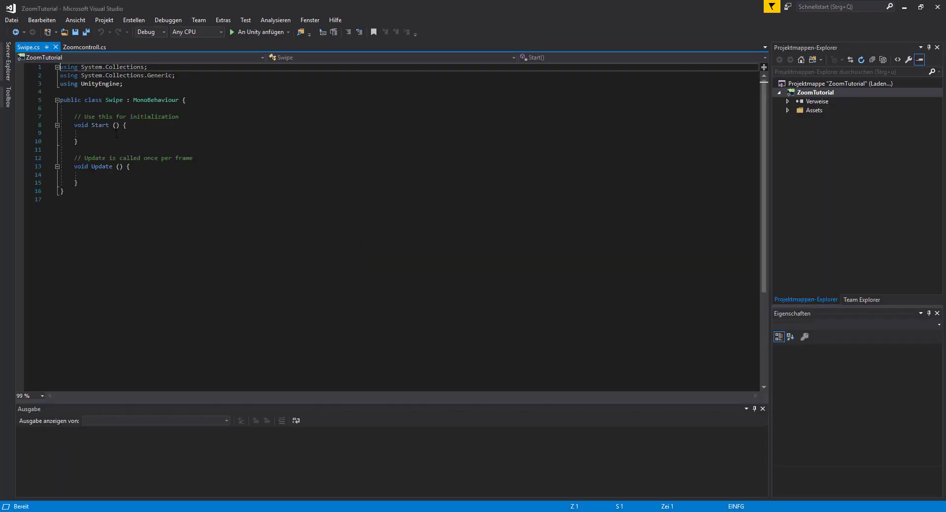
Step: Declare 'public GameObject cube;' at the top of the Swipe class using Tab completion
{"action": "left_click", "coordinate": [111, 107]}
{"action": "key", "text": "Return"}
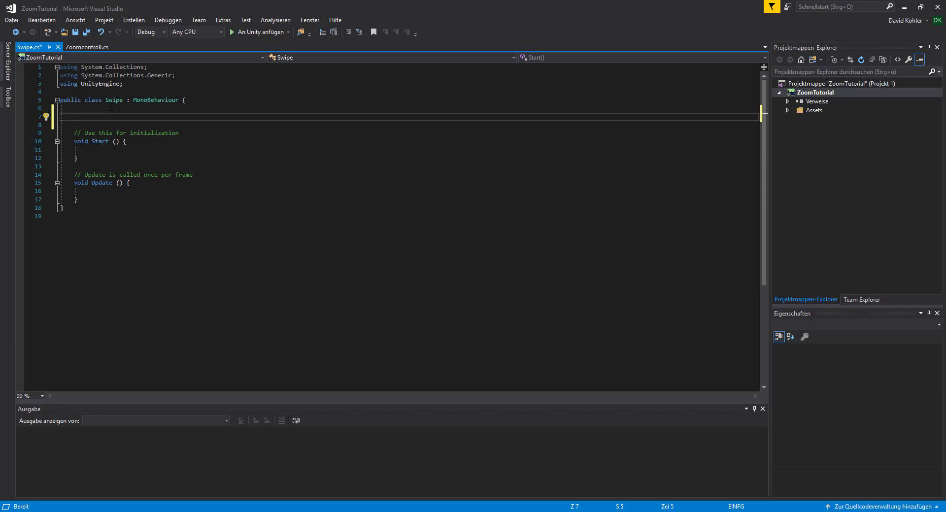
{"action": "type", "text": "p"}
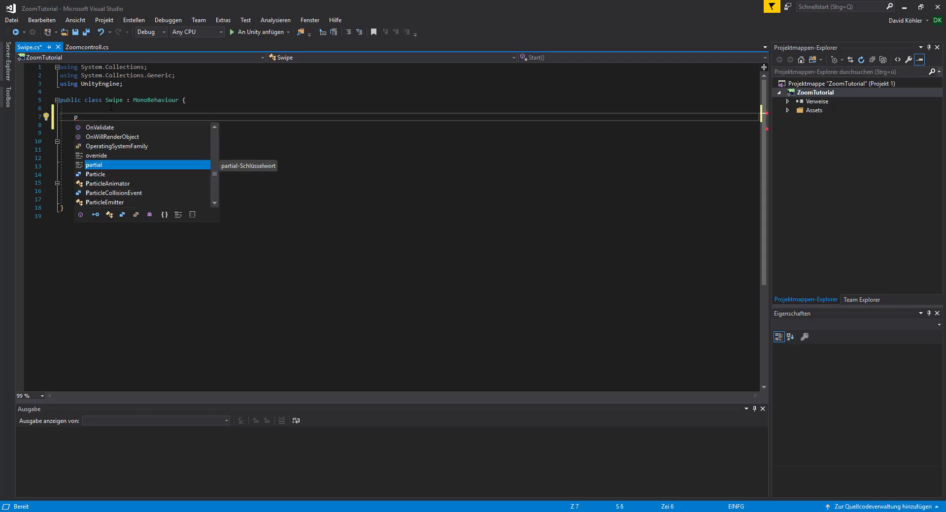
{"action": "type", "text": "u"}
{"action": "key", "text": "Tab"}
{"action": "type", "text": "Ga"}
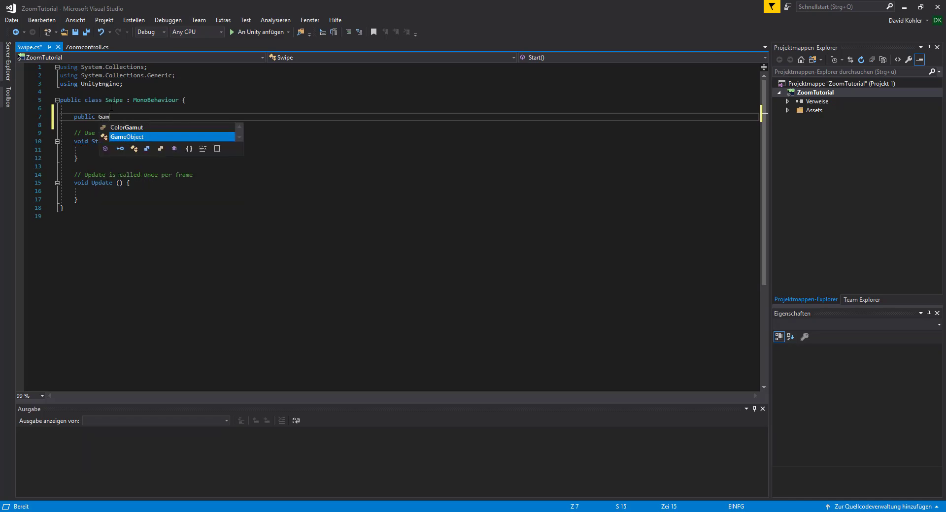
{"action": "key", "text": "Tab"}
{"action": "type", "text": "cube"}
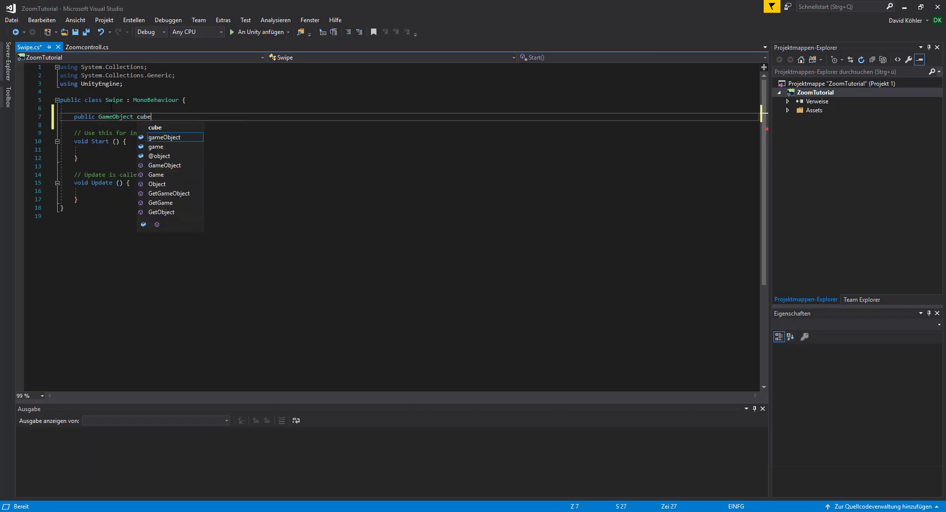
{"action": "type", "text": ";"}
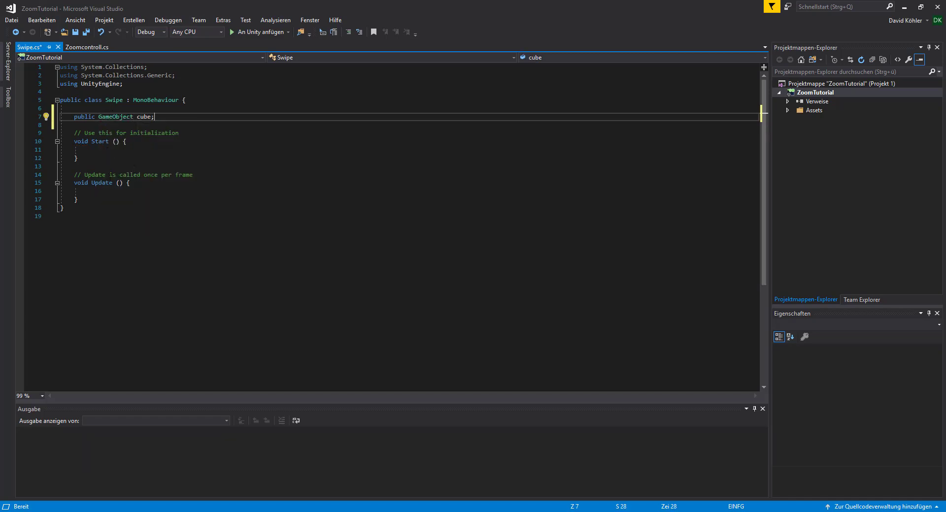
{"action": "left_click", "coordinate": [103, 192]}
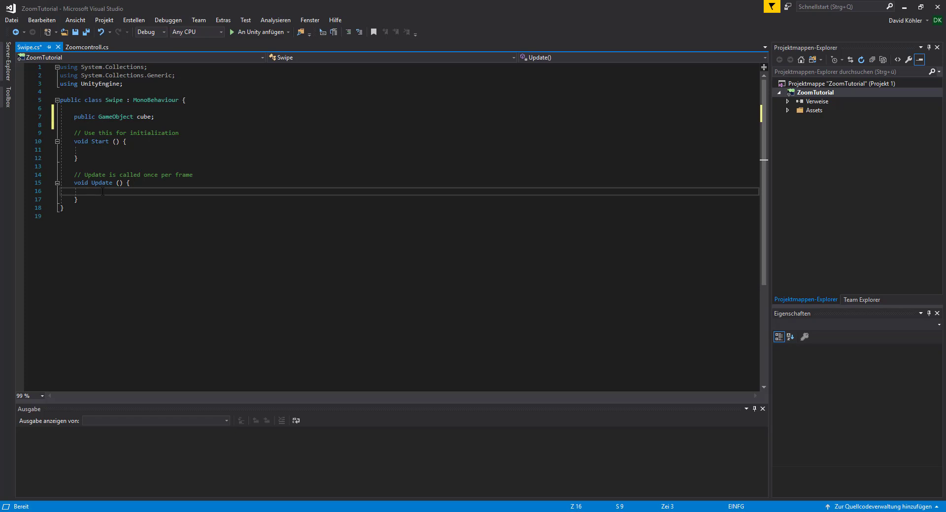
Step: In Update, write if (Input.touchCount == 1) followed by an opening brace
{"action": "type", "text": "if("}
{"action": "type", "text": "Input."}
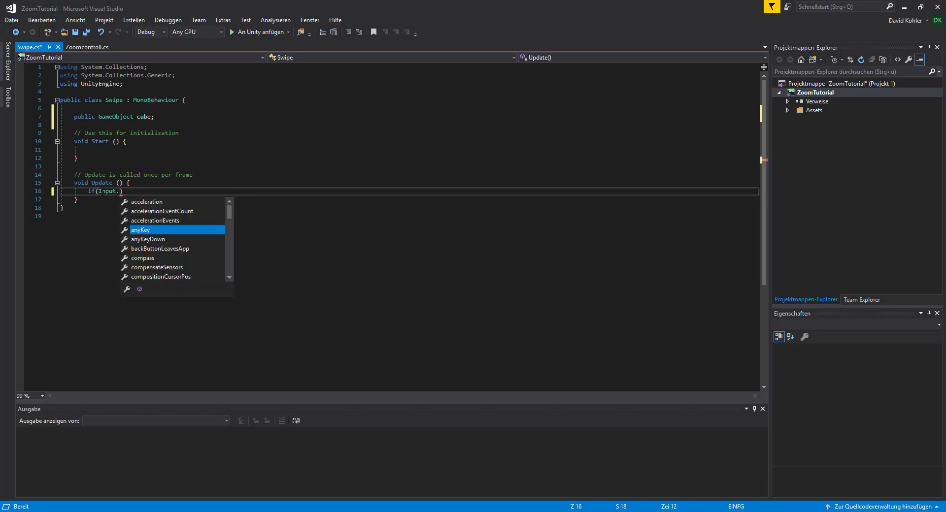
{"action": "type", "text": "touc"}
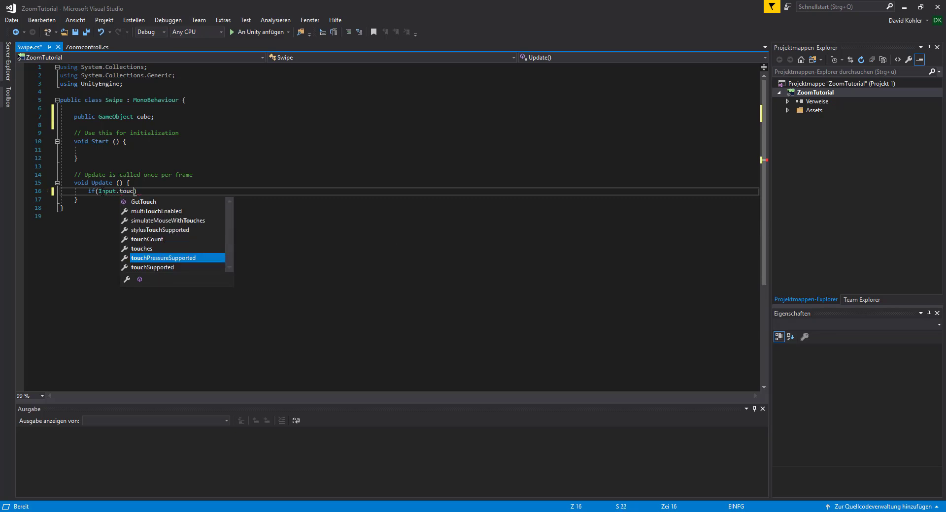
{"action": "key", "text": "Up"}
{"action": "key", "text": "Up"}
{"action": "key", "text": "Return"}
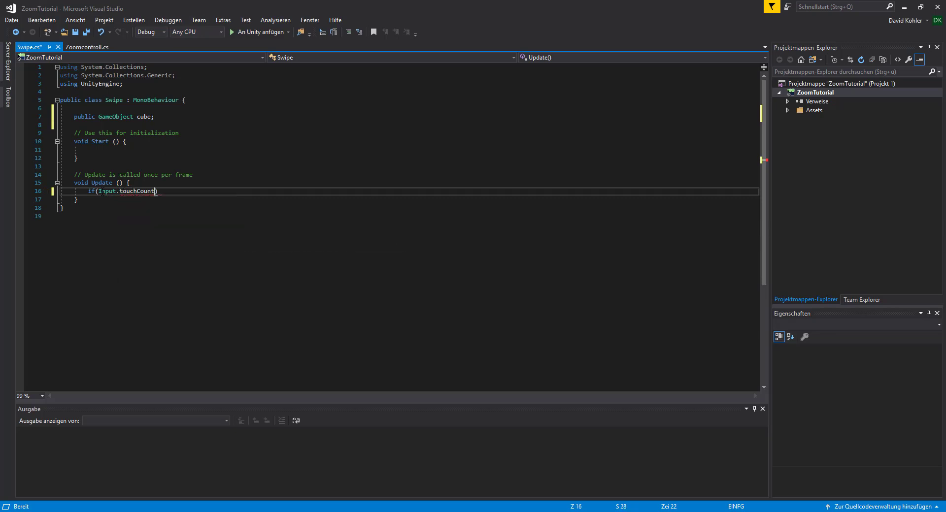
{"action": "type", "text": "== 1"}
{"action": "key", "text": "Return"}
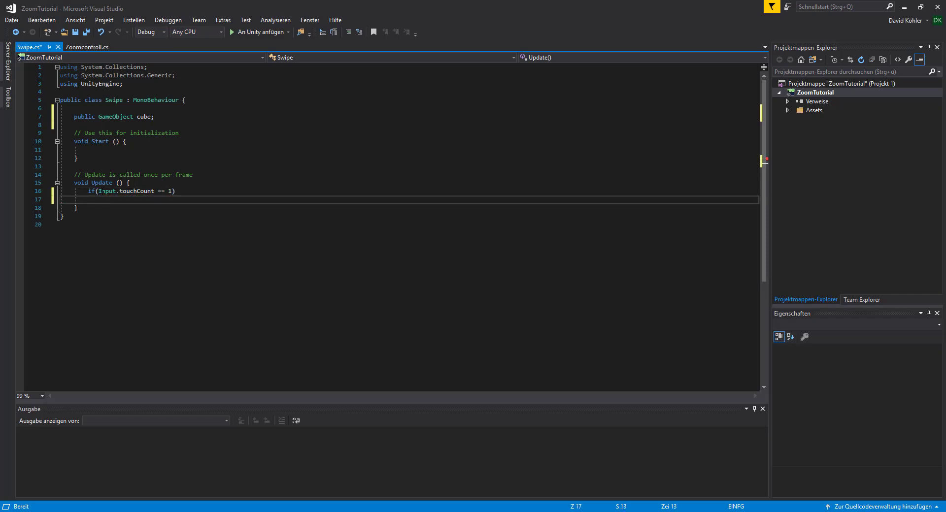
{"action": "type", "text": "{"}
{"action": "key", "text": "Return"}
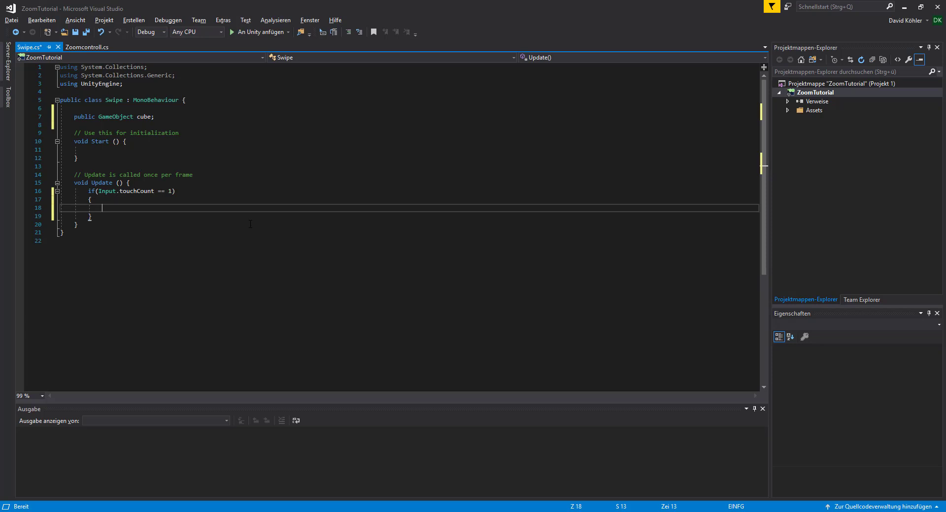
Step: Inside the block, add Touch touch = Input.GetTouch(0); and start a new line
{"action": "type", "text": "Touchj"}
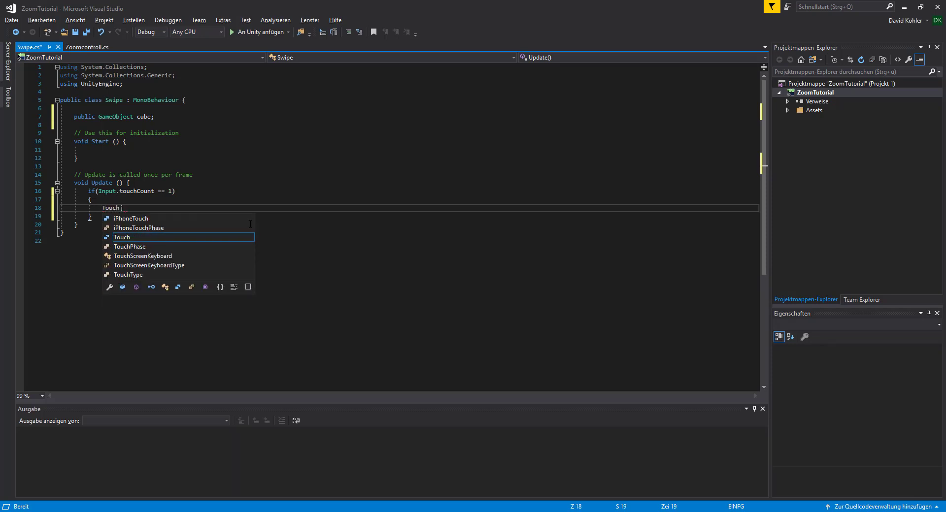
{"action": "key", "text": "BackSpace"}
{"action": "type", "text": " t"}
{"action": "key", "text": "Return"}
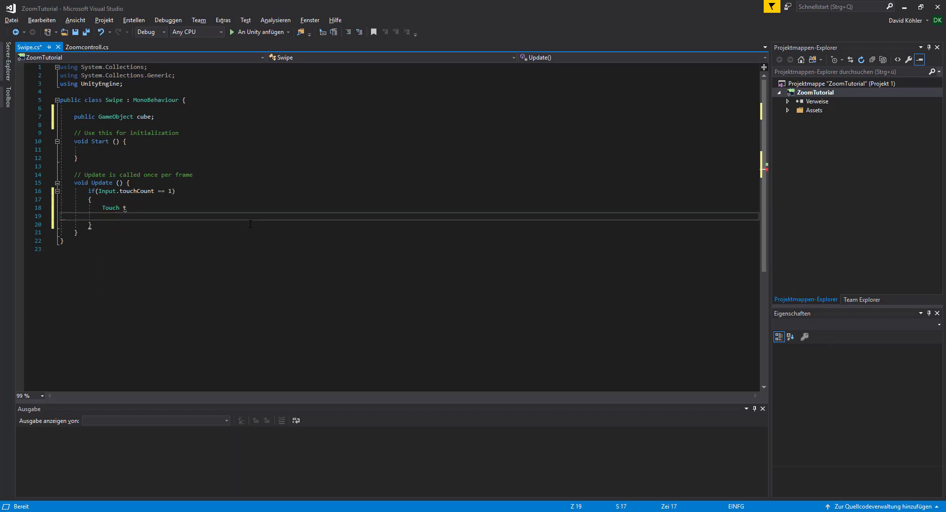
{"action": "key", "text": "BackSpace"}
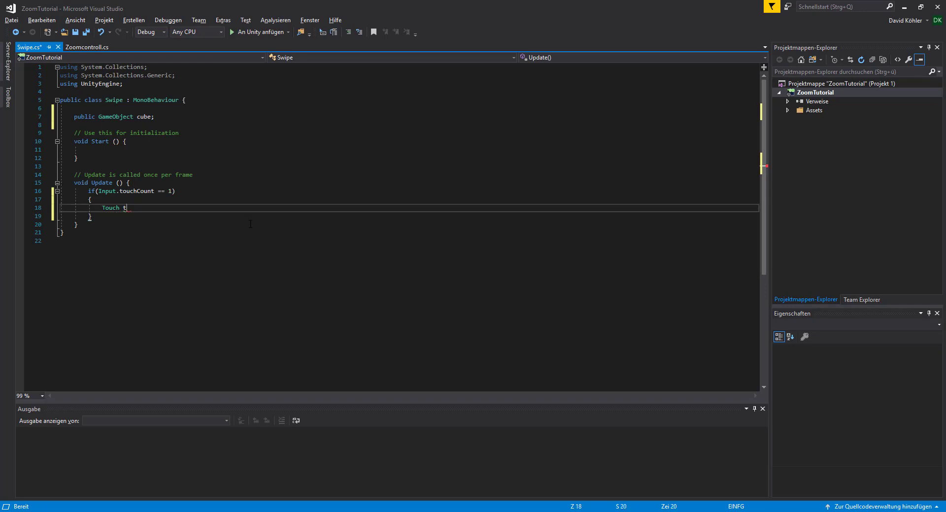
{"action": "type", "text": "ouch = "}
{"action": "type", "text": "In"}
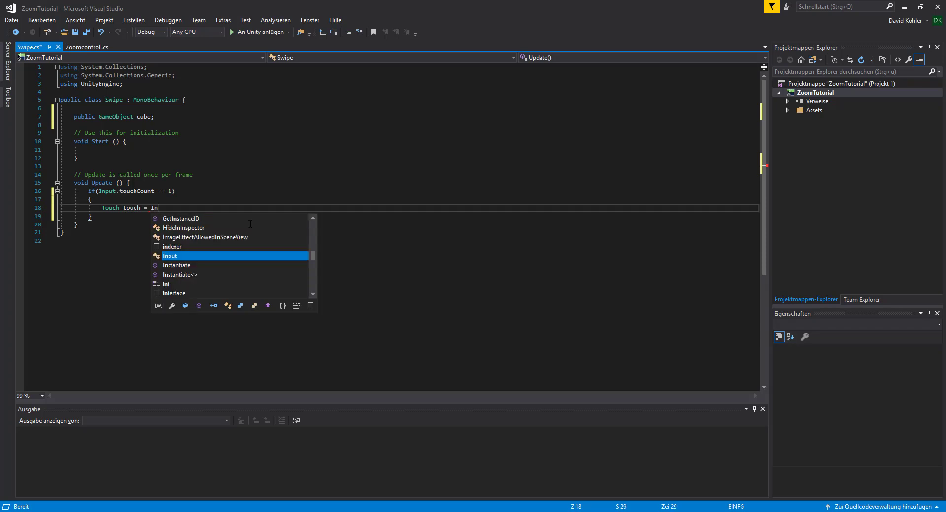
{"action": "type", "text": "put.GetT"}
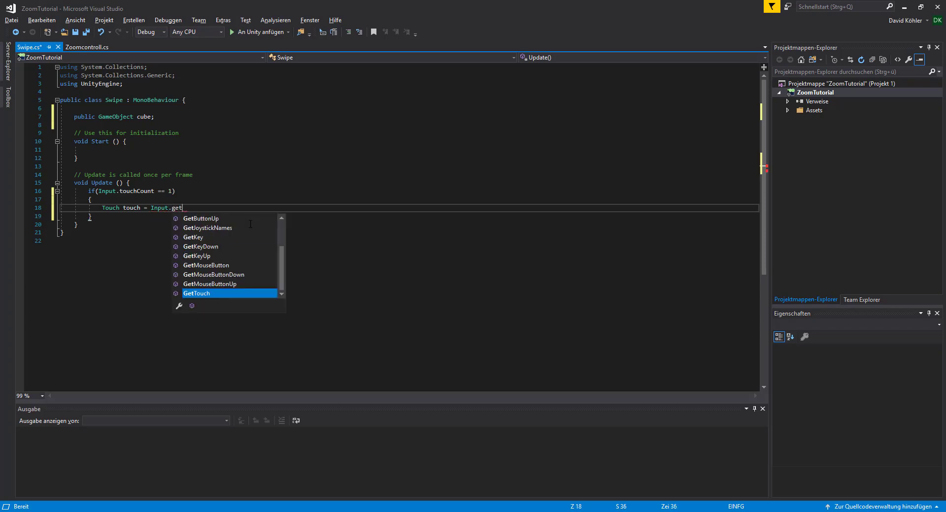
{"action": "key", "text": "Tab"}
{"action": "type", "text": "("}
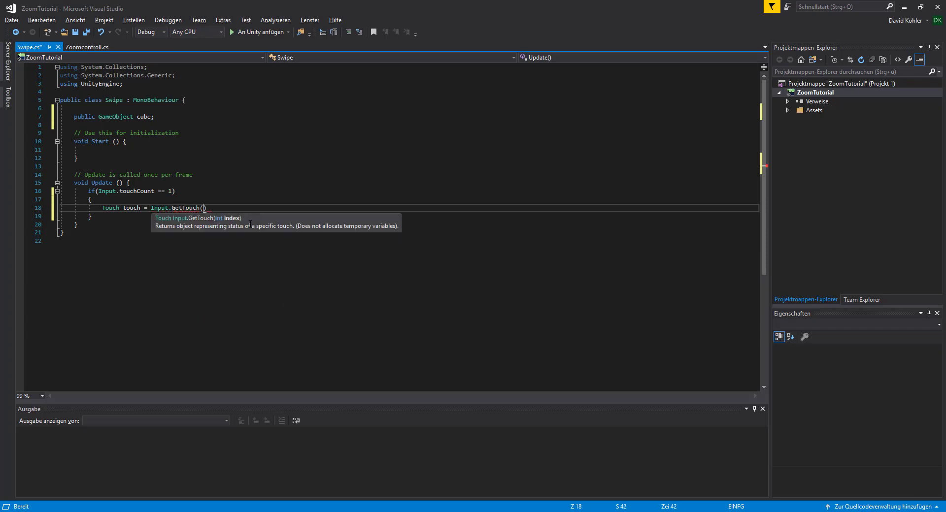
{"action": "type", "text": "0)"}
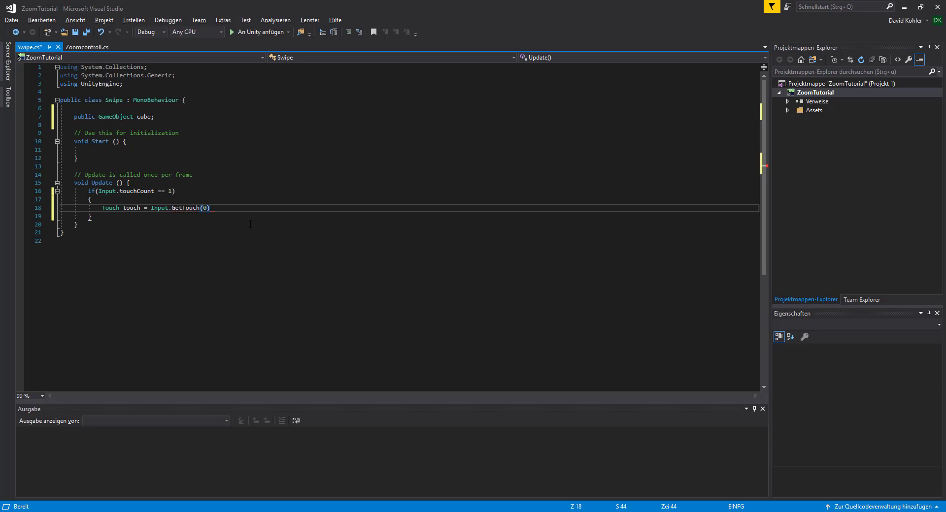
{"action": "key", "text": "Return"}
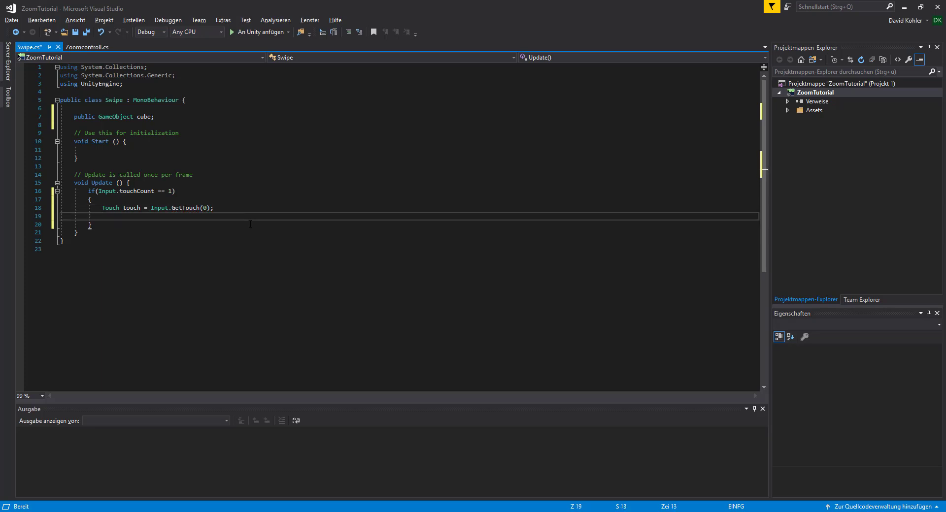
Step: Add a 'private float Dir;' field below the cube field
{"action": "key", "text": "Return"}
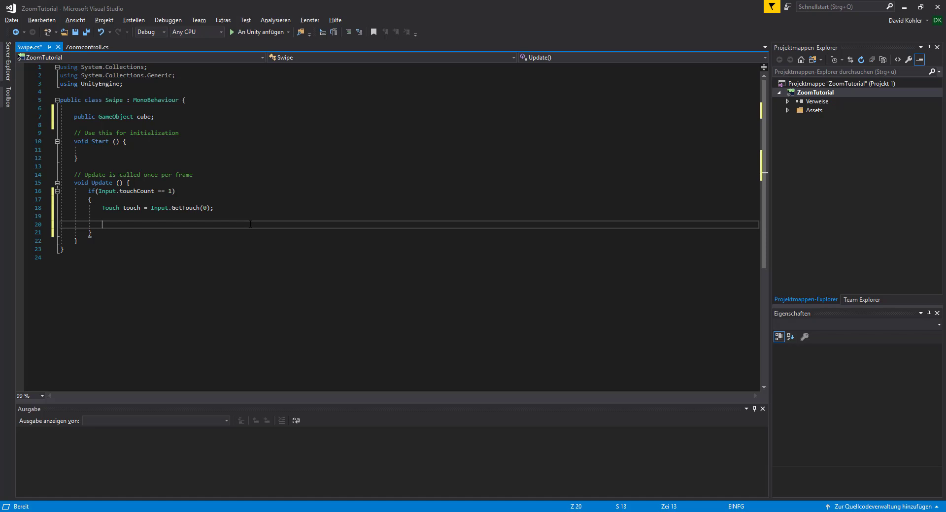
{"action": "left_click", "coordinate": [224, 120]}
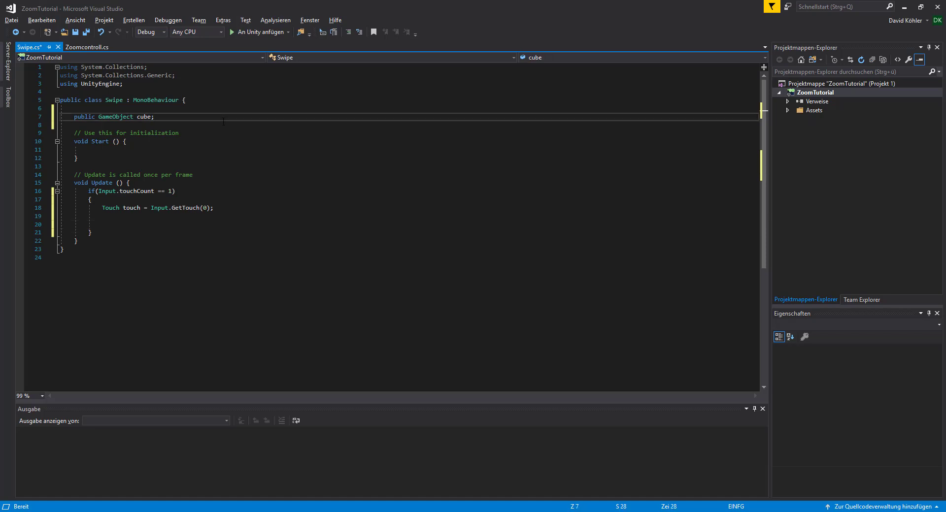
{"action": "key", "text": "Return"}
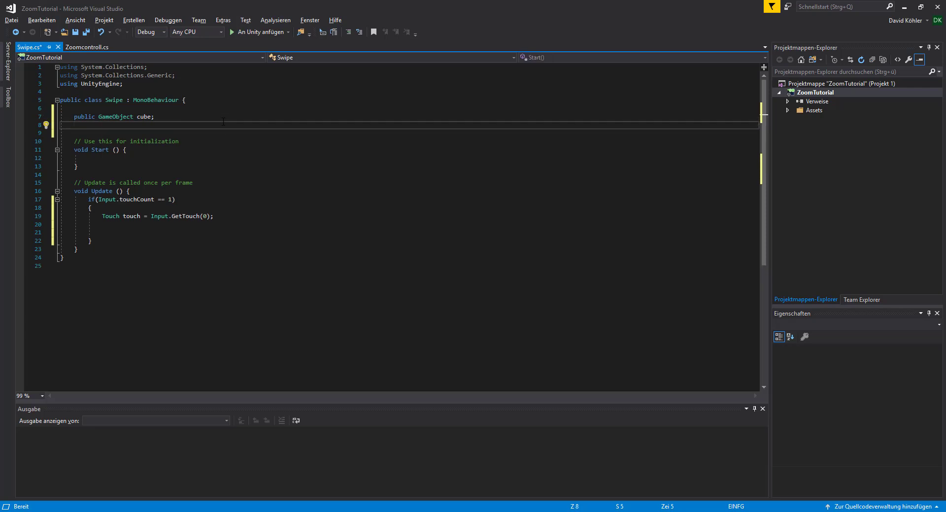
{"action": "type", "text": "private"}
{"action": "type", "text": " float "}
{"action": "type", "text": "Dir;"}
{"action": "left_click", "coordinate": [134, 125]}
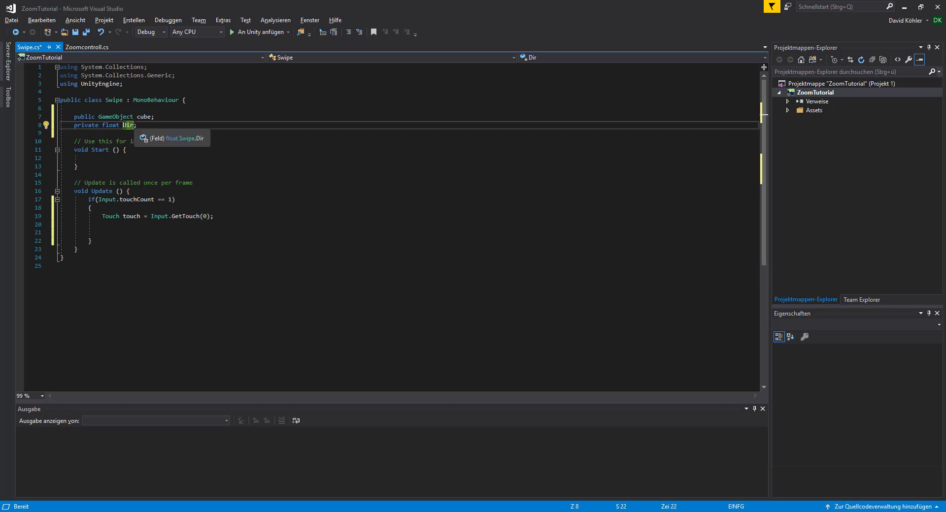
{"action": "left_click", "coordinate": [147, 128]}
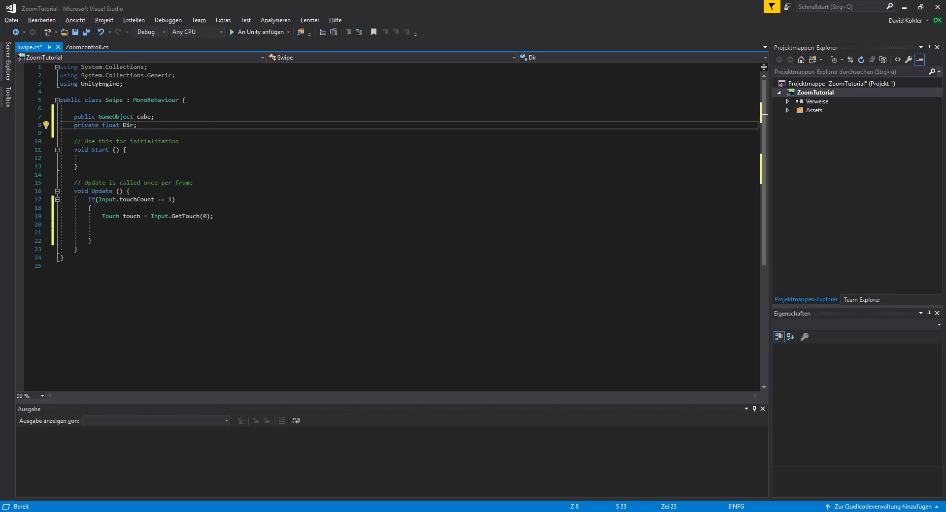
{"action": "left_click", "coordinate": [123, 224]}
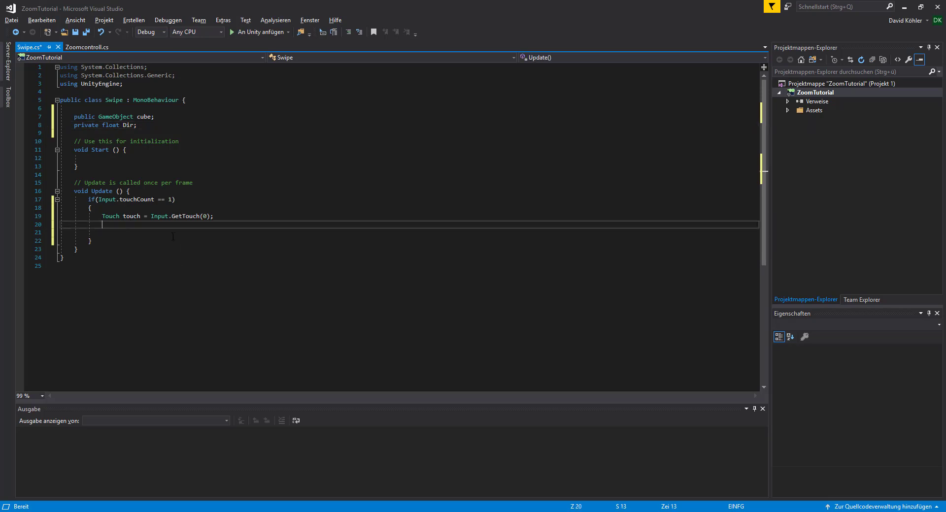
Step: Rename the field to DirX and add a second 'private float DirY;' field
{"action": "key", "text": "ctrl+minus"}
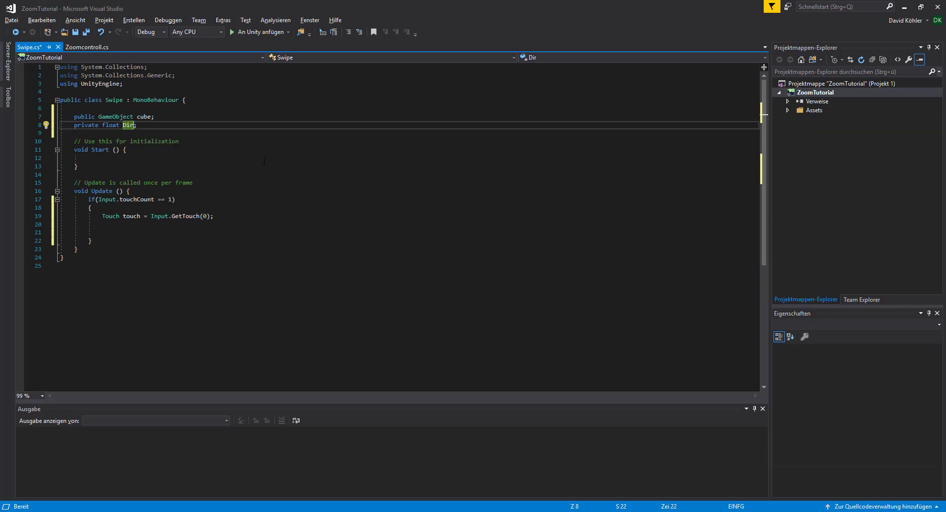
{"action": "type", "text": "X"}
{"action": "key", "text": "Return"}
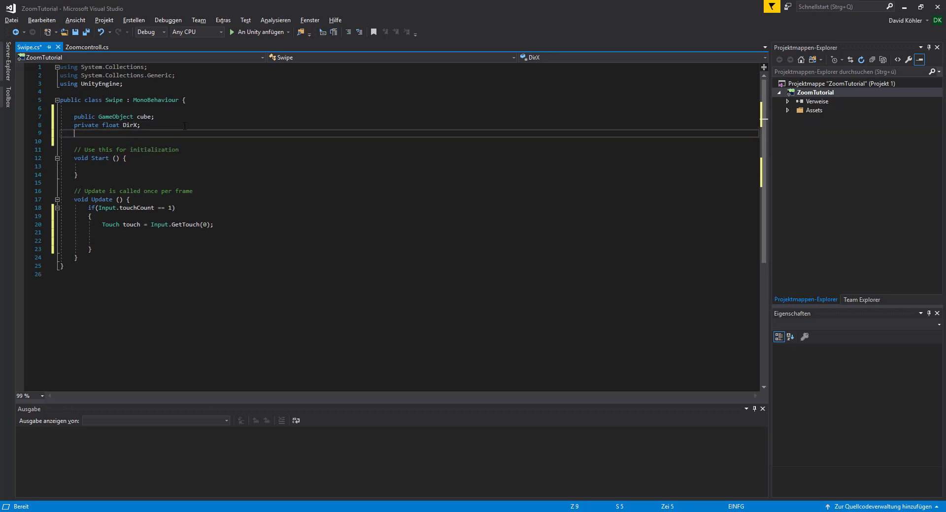
{"action": "type", "text": "private f"}
{"action": "type", "text": "lioat"}
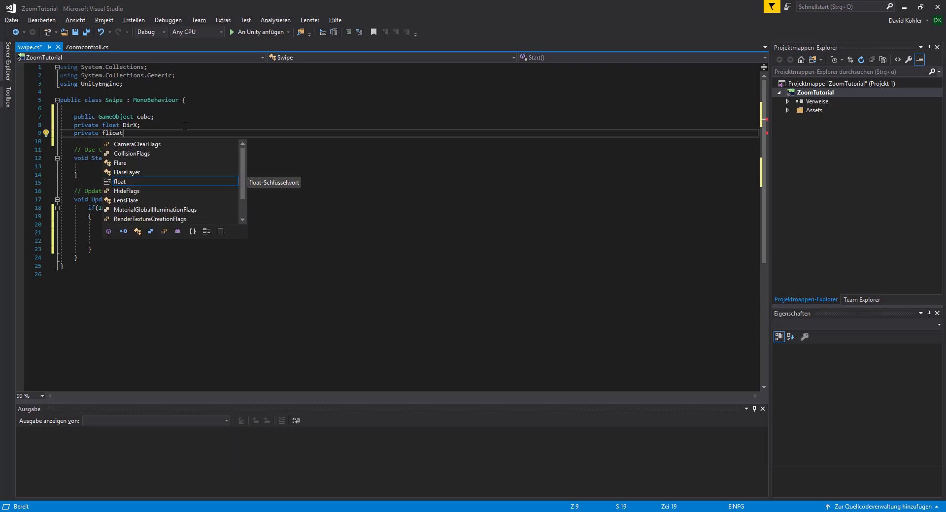
{"action": "key", "text": "Return"}
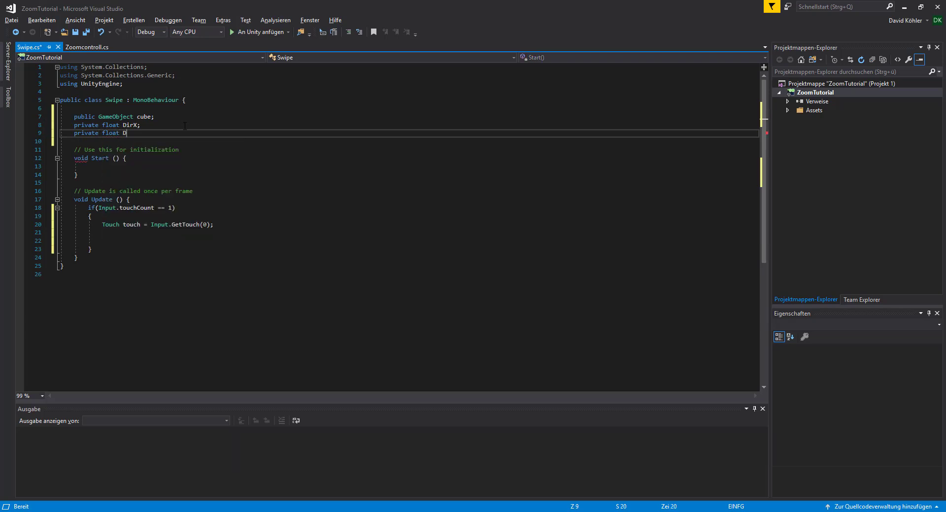
{"action": "type", "text": "irY;"}
{"action": "left_click", "coordinate": [119, 237]}
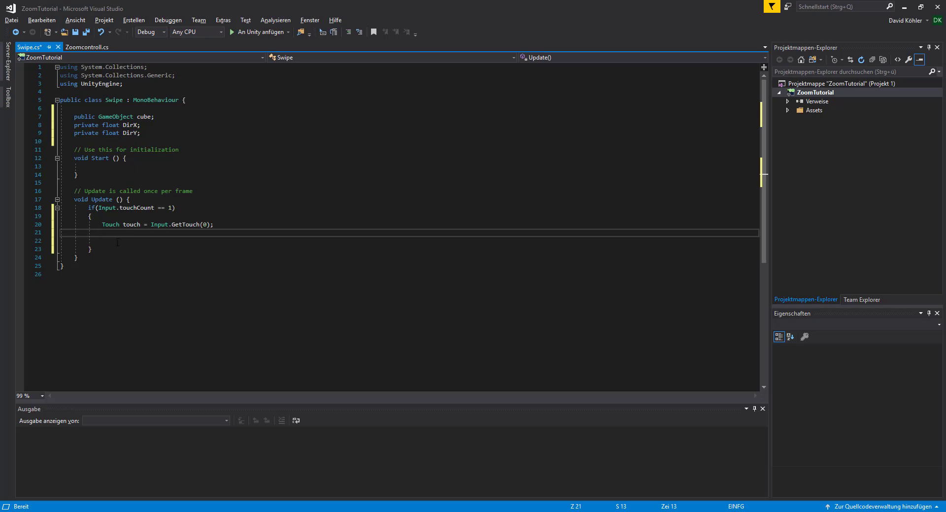
Step: Start an if statement on touch.deltaPosition.x under the GetTouch line
{"action": "type", "text": "If"}
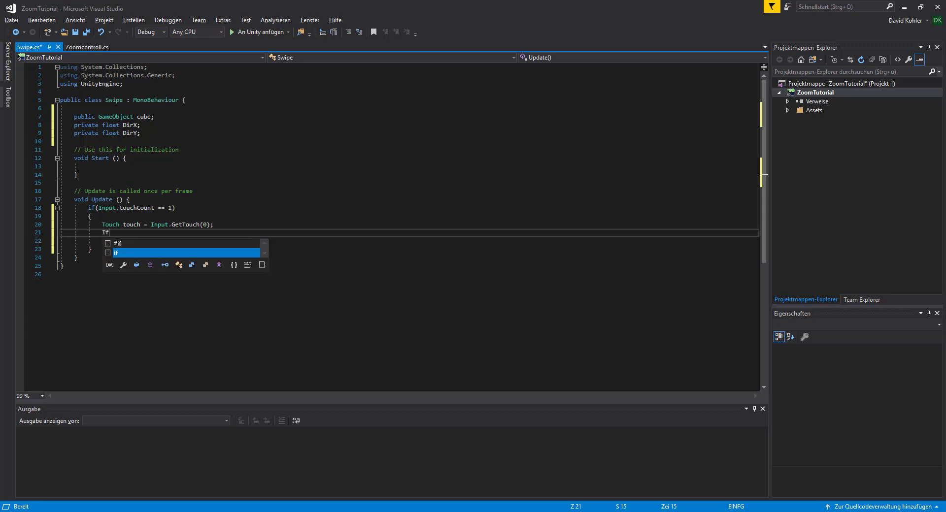
{"action": "key", "text": "BackSpace"}
{"action": "key", "text": "BackSpace"}
{"action": "type", "text": "("}
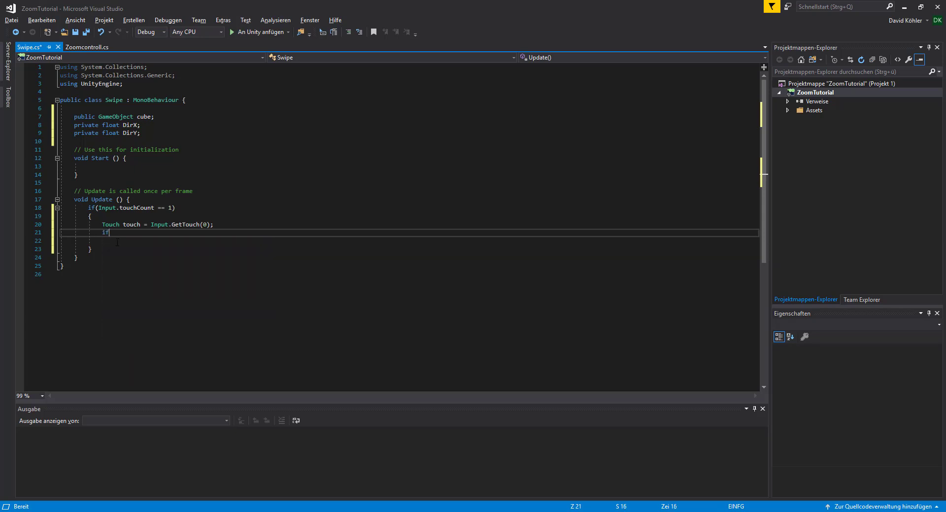
{"action": "type", "text": "t"}
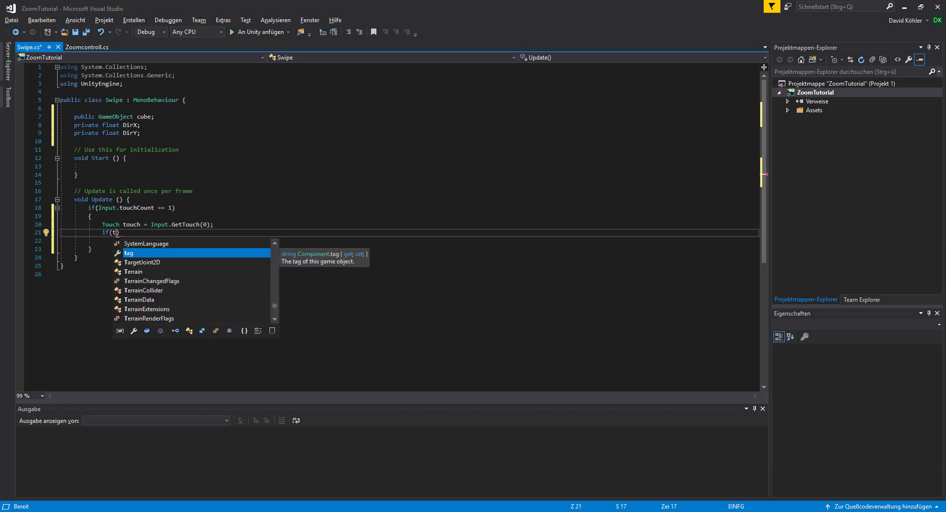
{"action": "type", "text": "ou"}
{"action": "key", "text": "Tab"}
{"action": "type", "text": "."}
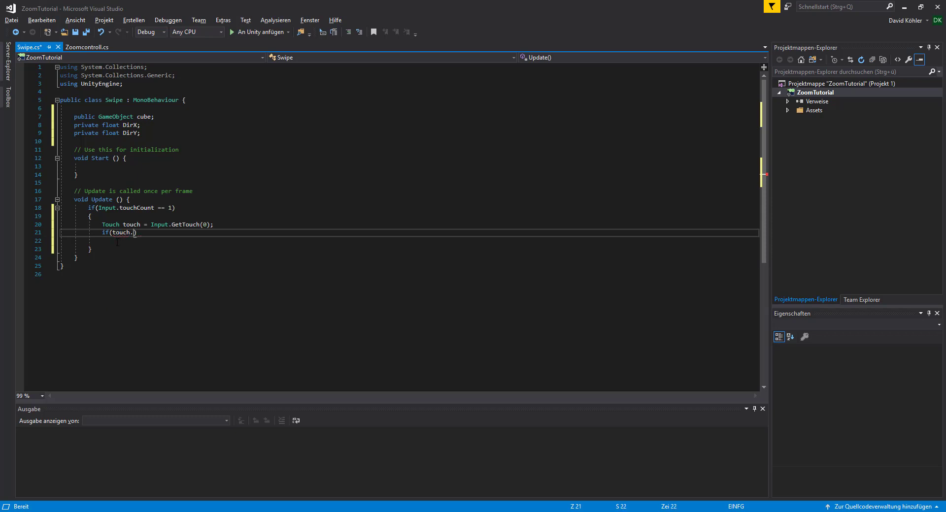
{"action": "type", "text": "de"}
{"action": "key", "text": "Tab"}
{"action": "type", "text": ".x"}
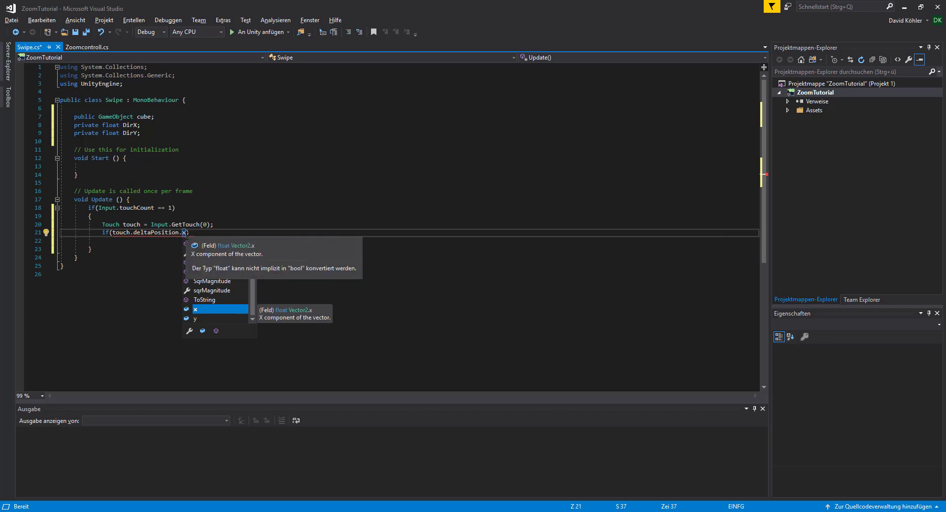
{"action": "left_click", "coordinate": [185, 233]}
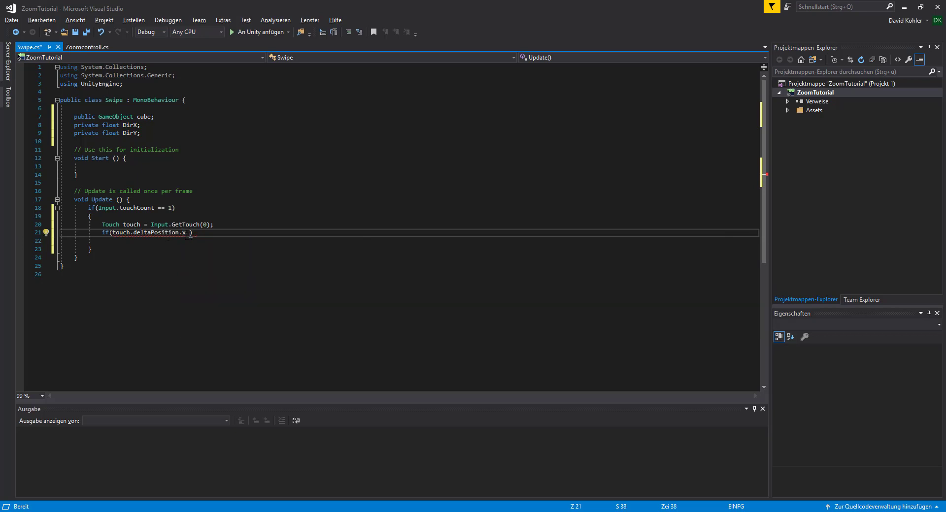
Step: Complete the condition as > 0 and open an empty brace block
{"action": "type", "text": "<"}
{"action": "key", "text": "BackSpace"}
{"action": "key", "text": "BackSpace"}
{"action": "type", "text": ">"}
{"action": "type", "text": " 0"}
{"action": "key", "text": "Return"}
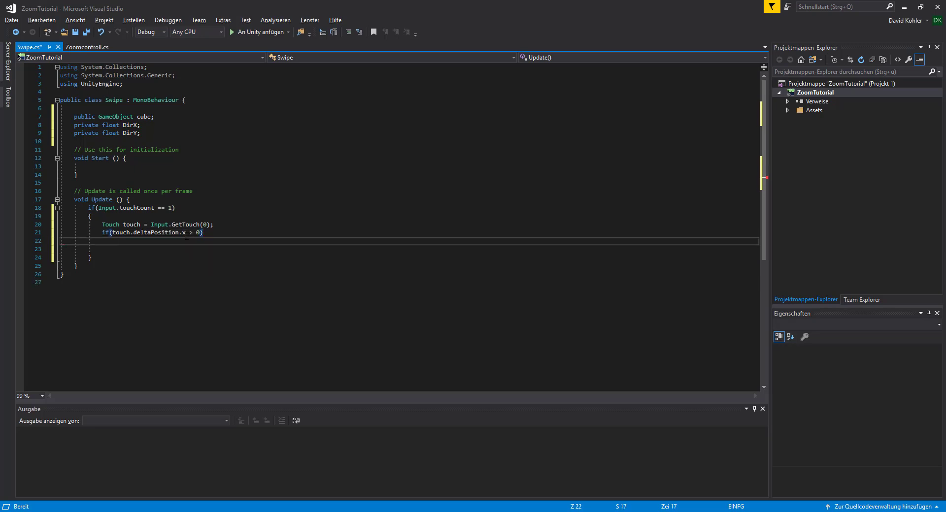
{"action": "type", "text": "{"}
{"action": "key", "text": "Return"}
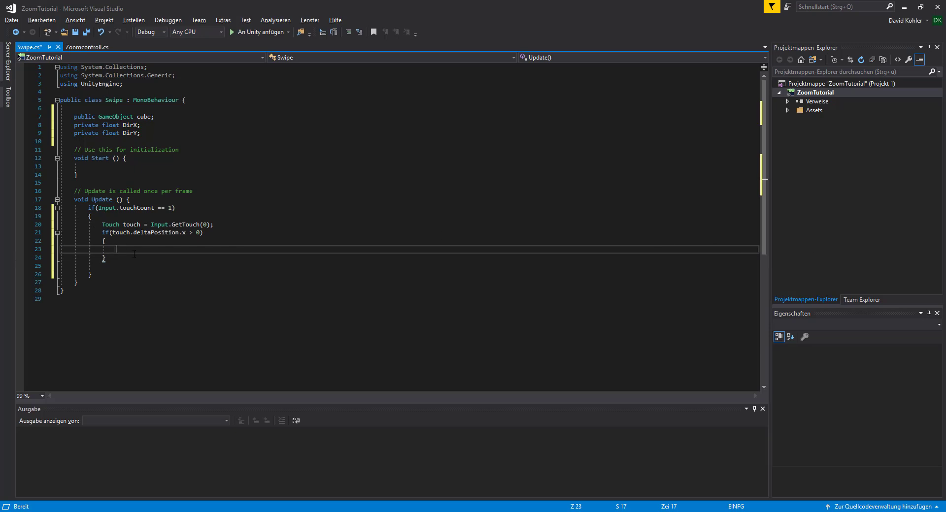
Step: Add cube.transform.Translate(1 * Time.deltaTime, 0, 0); inside the positive-X branch
{"action": "type", "text": "cube"}
{"action": "type", "text": ".t"}
{"action": "key", "text": "Escape"}
{"action": "type", "text": "transform"}
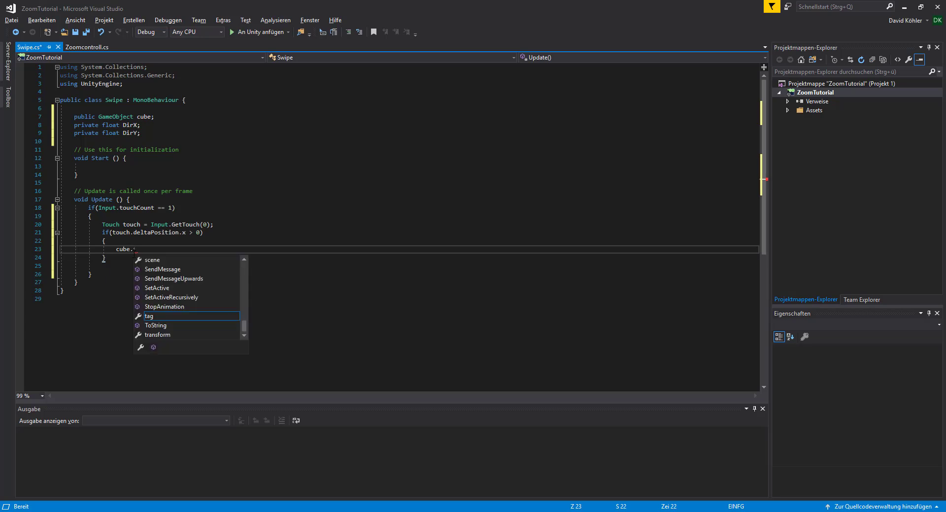
{"action": "type", "text": ".po"}
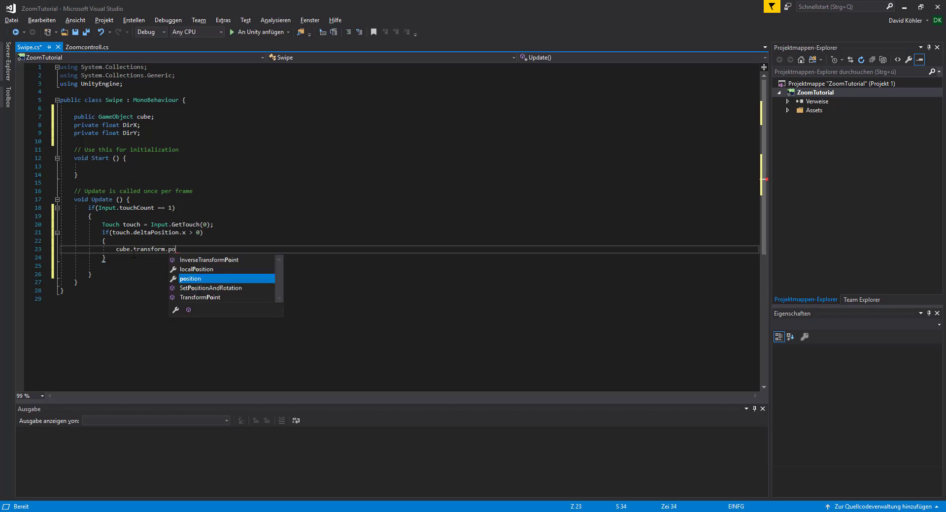
{"action": "type", "text": "sition"}
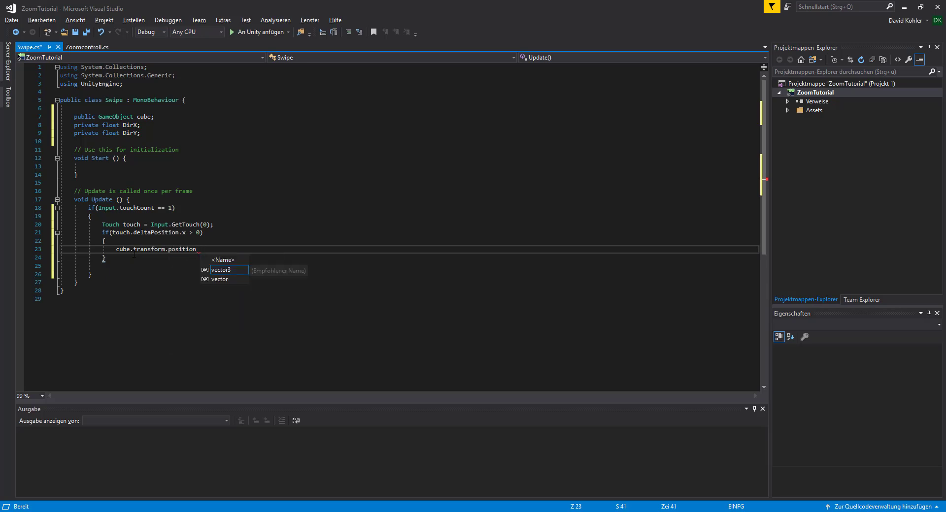
{"action": "type", "text": " = new"}
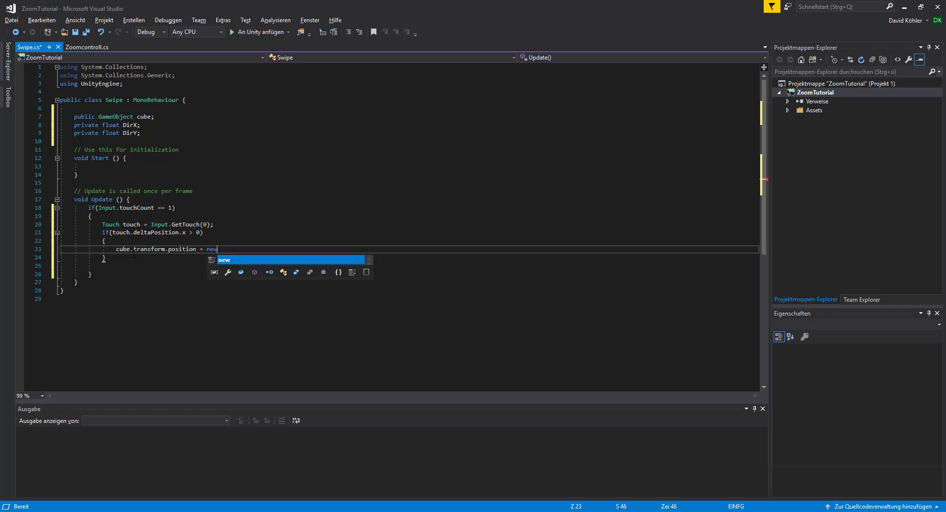
{"action": "key", "text": "BackSpace"}
{"action": "key", "text": "BackSpace"}
{"action": "key", "text": "BackSpace"}
{"action": "key", "text": "BackSpace"}
{"action": "key", "text": "BackSpace"}
{"action": "key", "text": "BackSpace"}
{"action": "key", "text": "BackSpace"}
{"action": "key", "text": "BackSpace"}
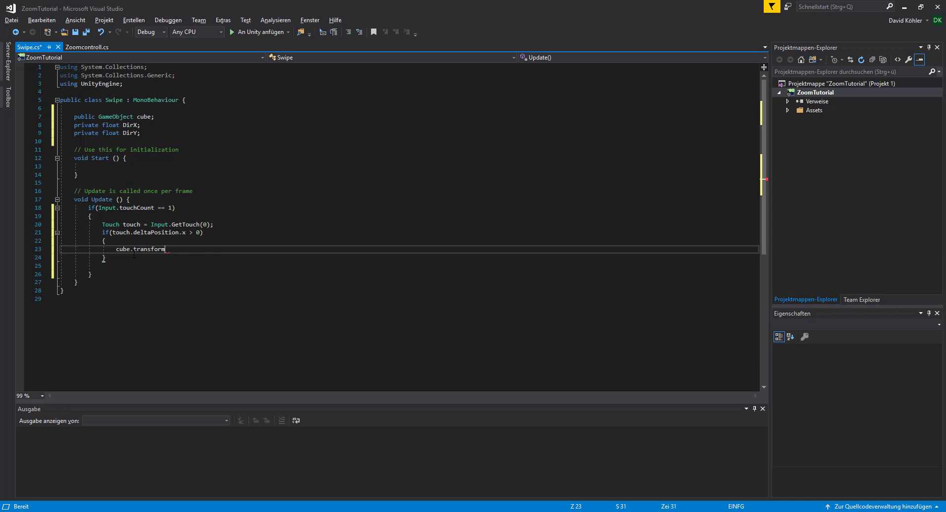
{"action": "type", "text": ".tr"}
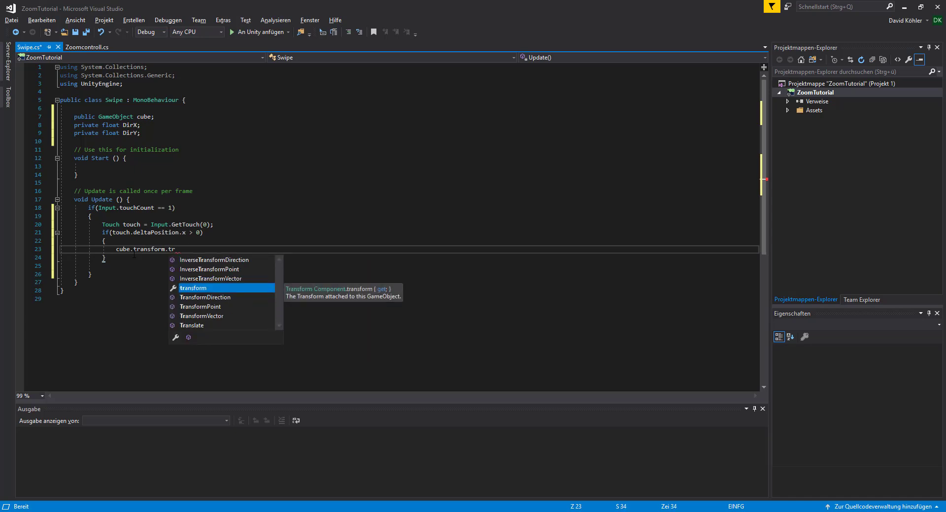
{"action": "type", "text": "anslate("}
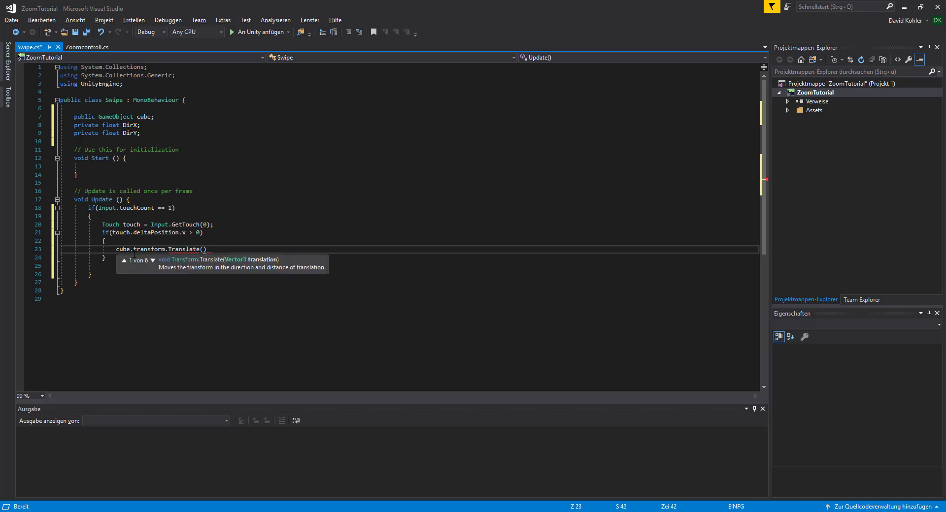
{"action": "type", "text": "1"}
{"action": "type", "text": ")"}
{"action": "type", "text": "*Tim"}
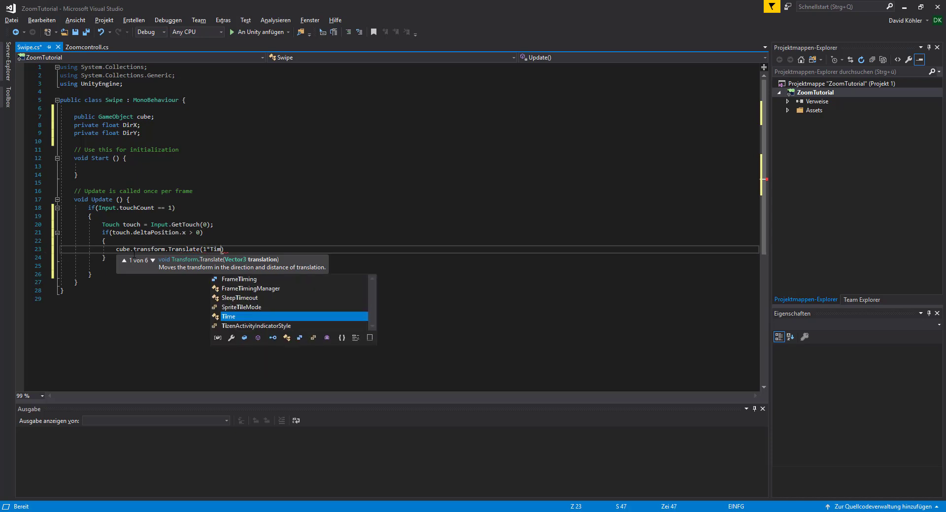
{"action": "type", "text": "e.de"}
{"action": "key", "text": "Tab"}
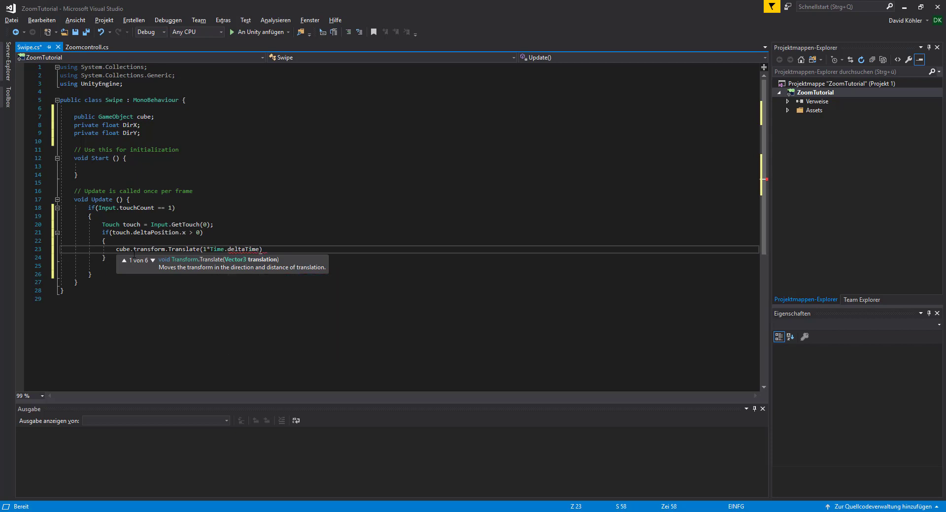
{"action": "type", "text": ", "}
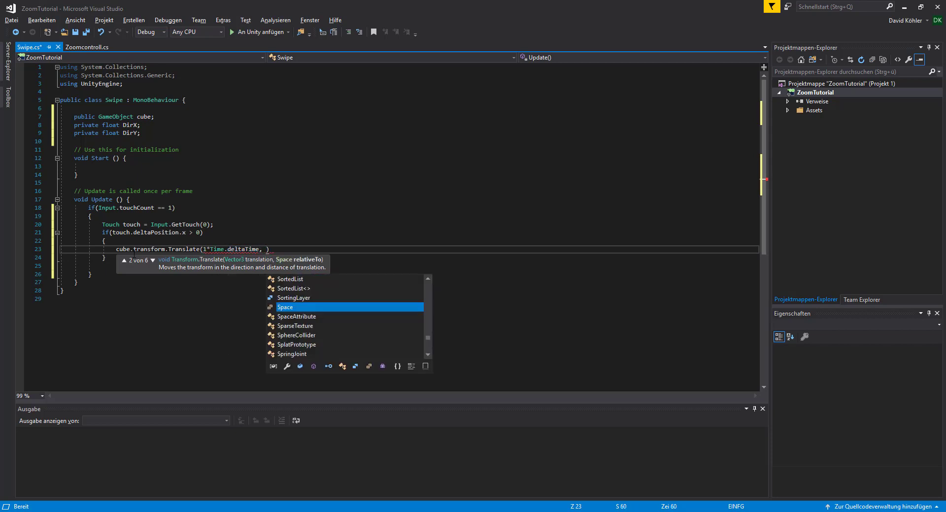
{"action": "type", "text": "0, 0)"}
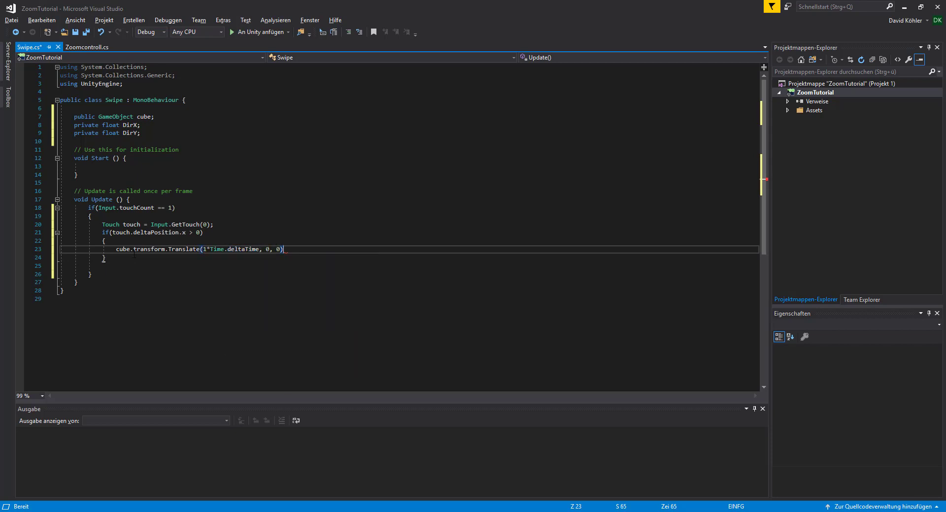
{"action": "type", "text": ";"}
{"action": "key", "text": "Return"}
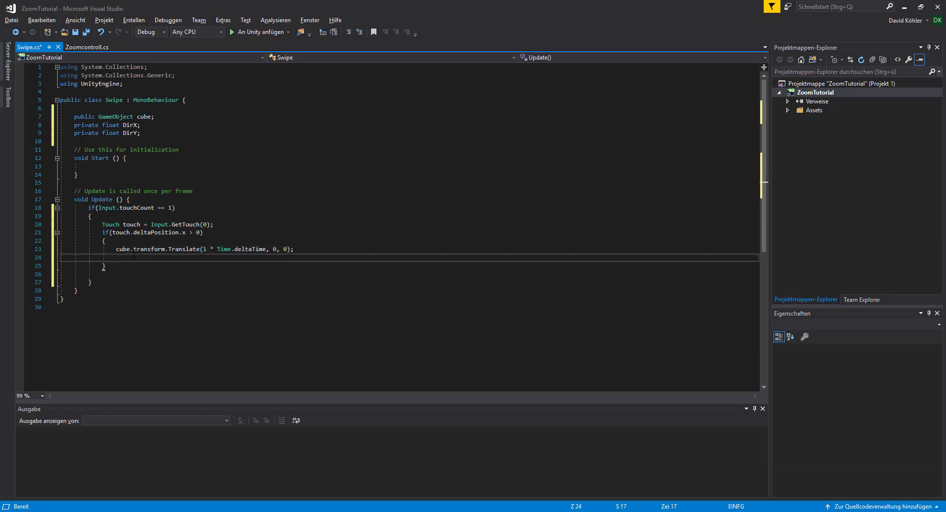
Step: Remove the extra blank line and begin an else line after the closing brace
{"action": "key", "text": "BackSpace"}
{"action": "key", "text": "BackSpace"}
{"action": "key", "text": "BackSpace"}
{"action": "key", "text": "BackSpace"}
{"action": "key", "text": "Down"}
{"action": "key", "text": "Return"}
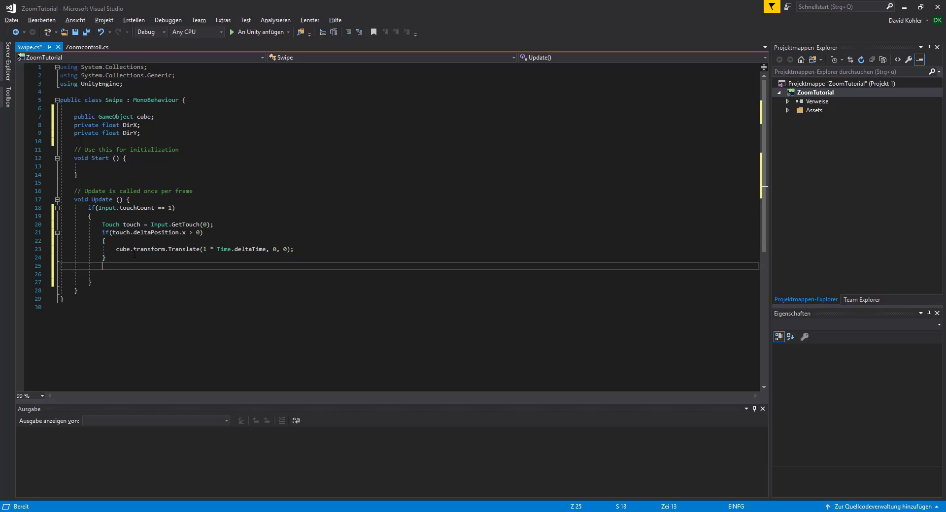
{"action": "type", "text": "else"}
{"action": "type", "text": "(t"}
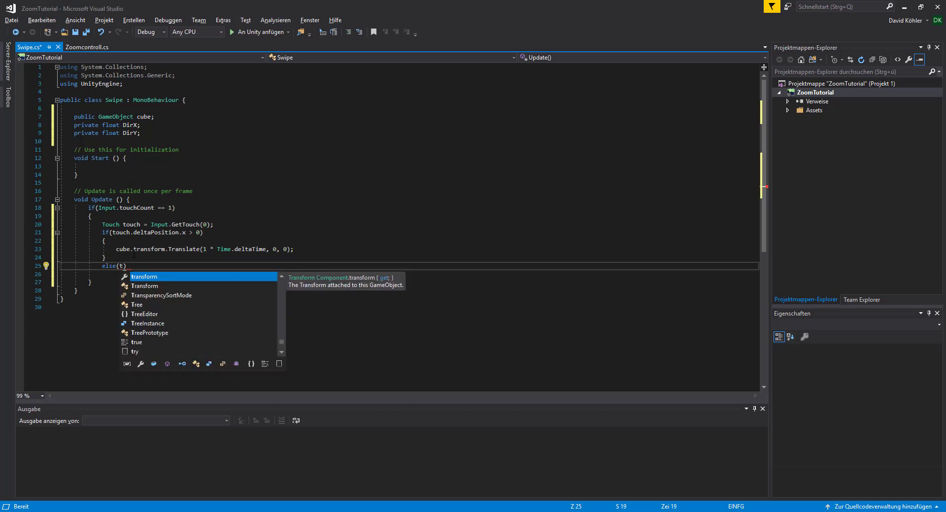
Step: Give the else its own brace block and turn it into an else if
{"action": "key", "text": "BackSpace"}
{"action": "key", "text": "Return"}
{"action": "type", "text": "{"}
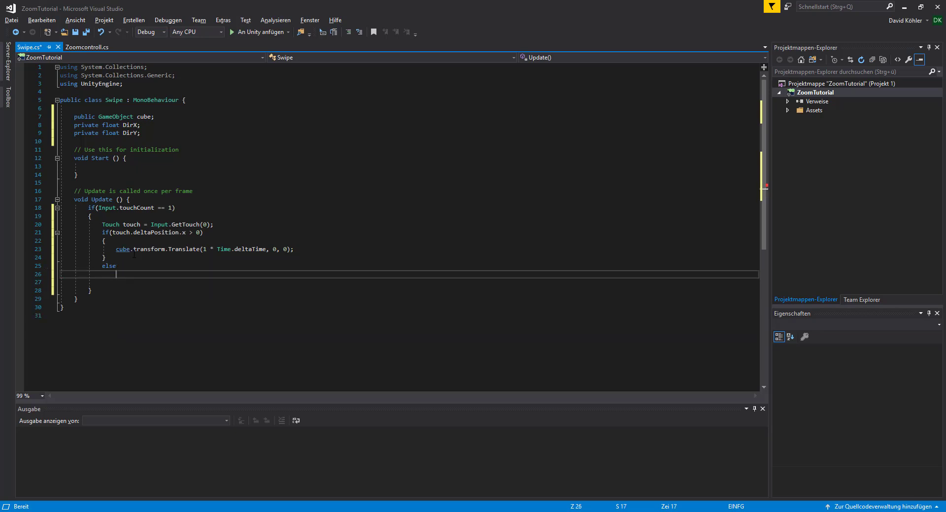
{"action": "key", "text": "Return"}
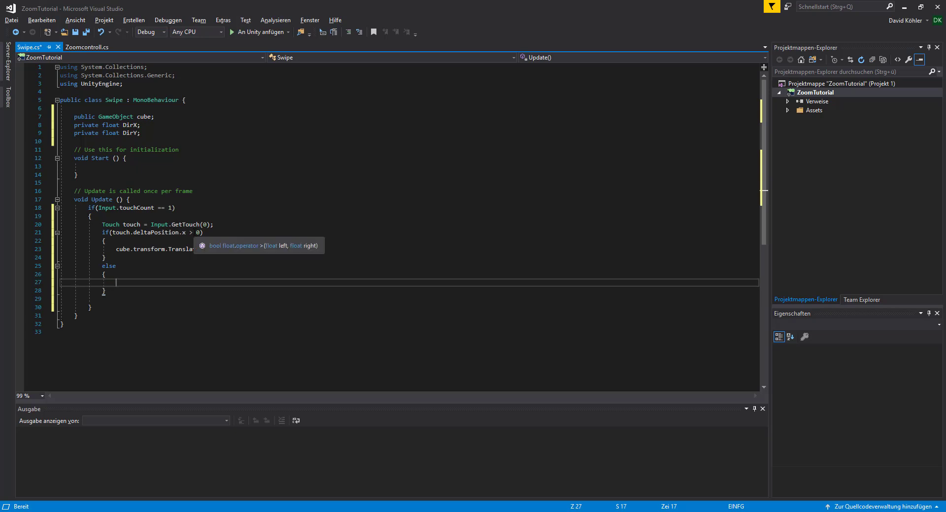
{"action": "left_click", "coordinate": [192, 233]}
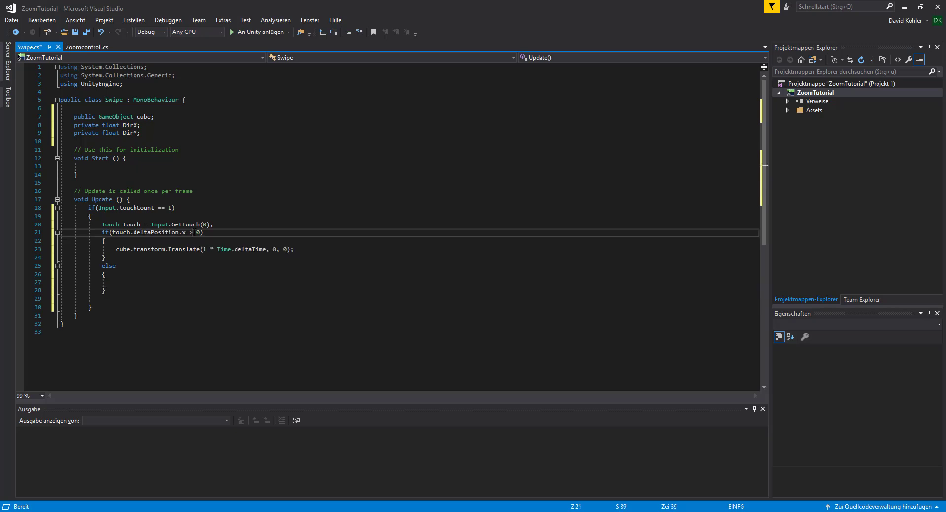
{"action": "left_click", "coordinate": [122, 268]}
{"action": "type", "text": "i"}
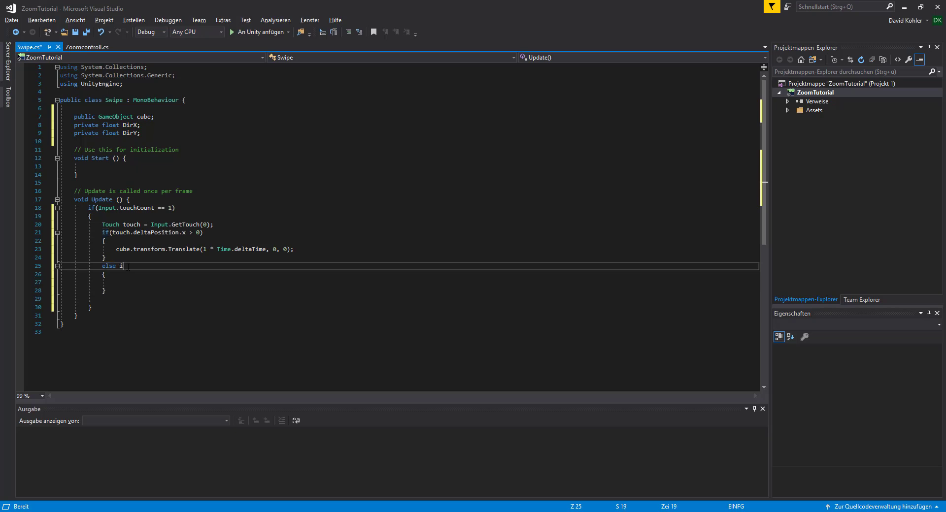
{"action": "type", "text": "f("}
Step: Copy the touch.deltaPosition.x > 0 condition into the else if and change it to x < 0
{"action": "left_click_drag", "start_coordinate": [112, 233], "coordinate": [200, 233]}
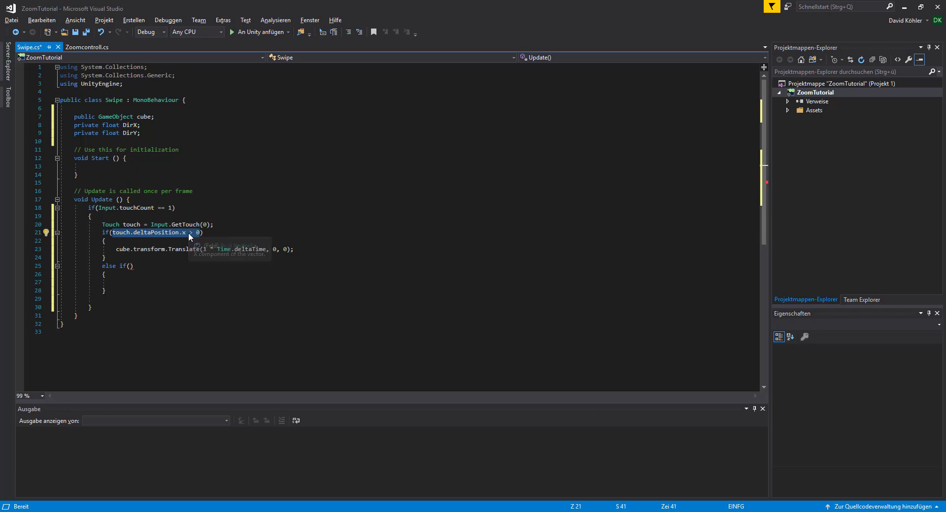
{"action": "key", "text": "ctrl+c"}
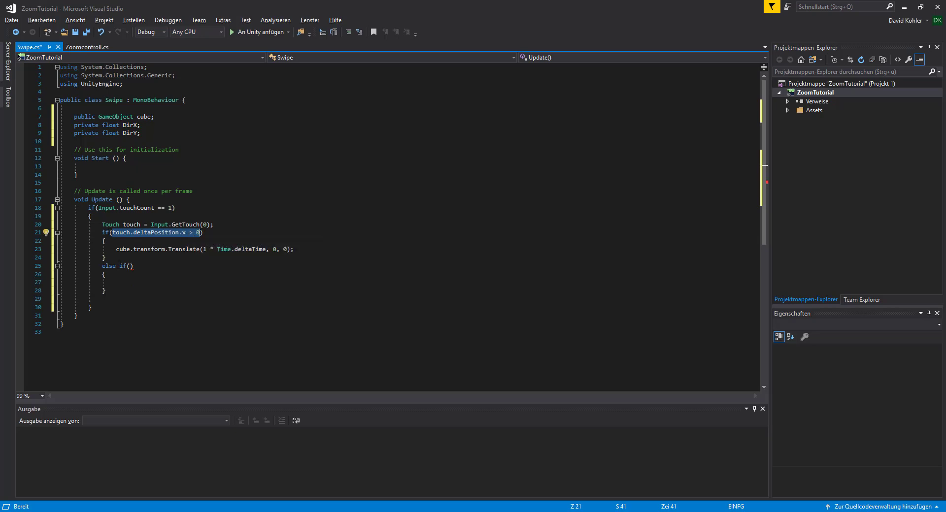
{"action": "left_click", "coordinate": [130, 266]}
{"action": "key", "text": "ctrl+v"}
{"action": "key", "text": "Left"}
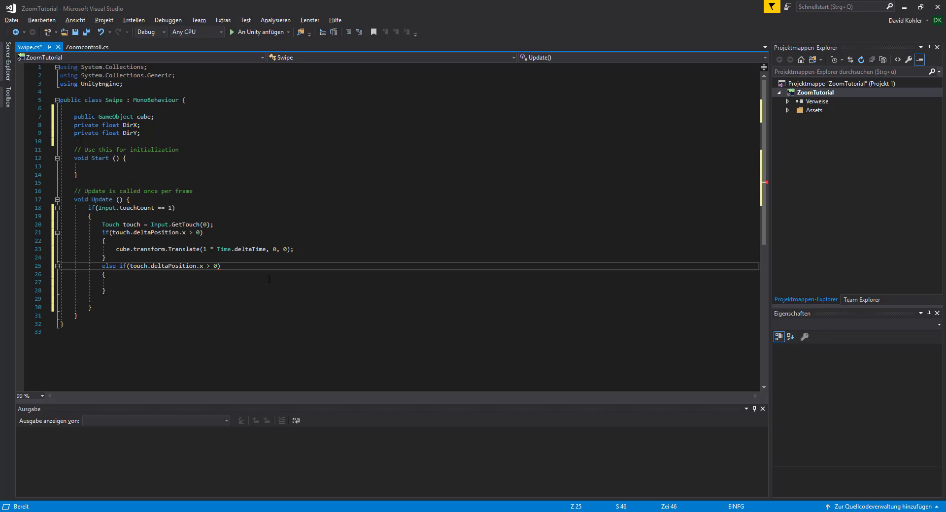
{"action": "key", "text": "Left"}
{"action": "key", "text": "BackSpace"}
{"action": "type", "text": "<"}
Step: Paste the Translate statement into the else-if block and change it to -1 * Time.deltaTime
{"action": "left_click_drag", "start_coordinate": [116, 249], "coordinate": [296, 249]}
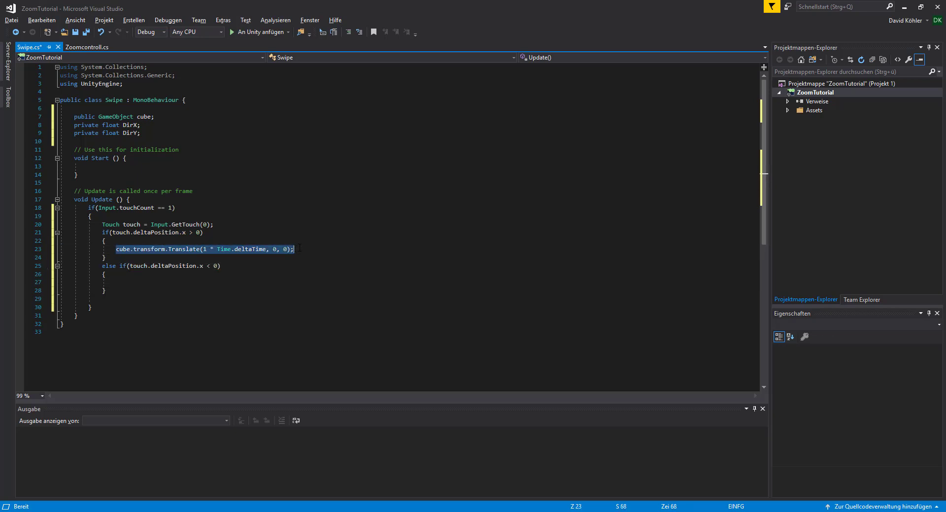
{"action": "left_click", "coordinate": [197, 279]}
{"action": "left_click", "coordinate": [131, 284]}
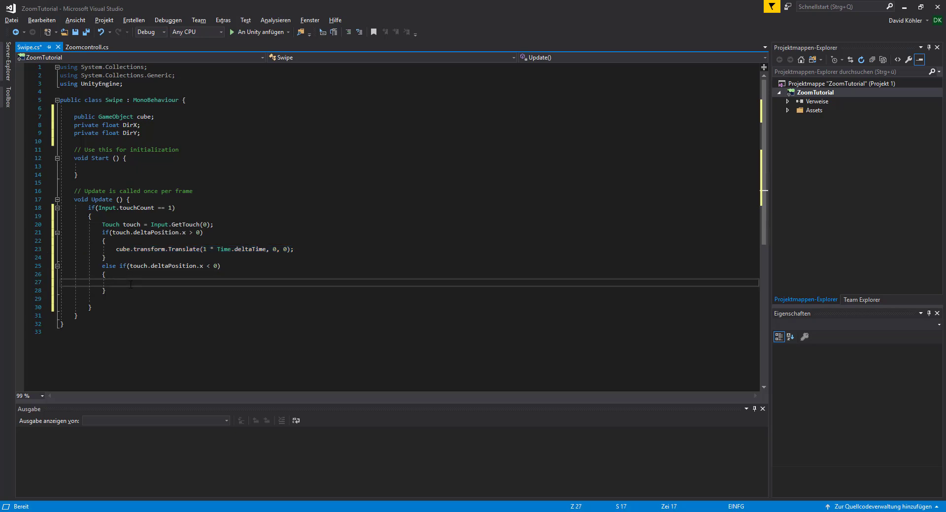
{"action": "key", "text": "ctrl+v"}
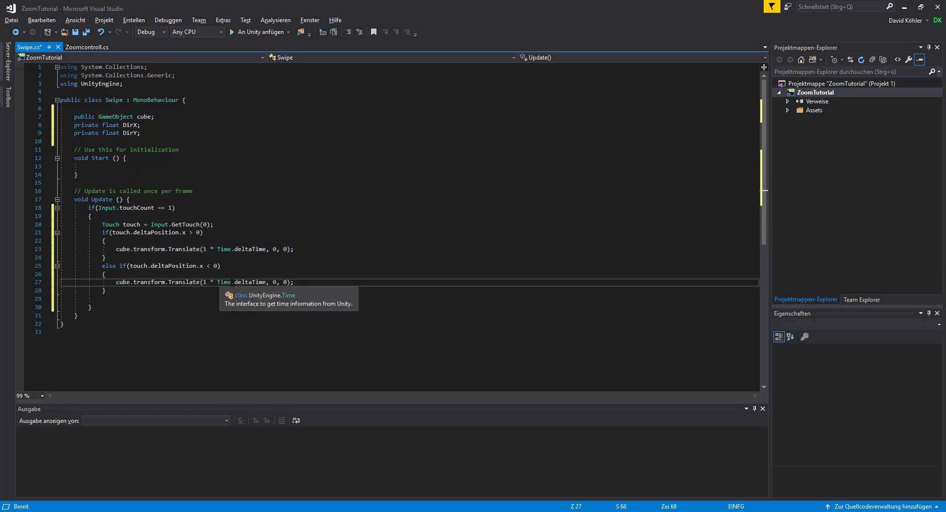
{"action": "left_click", "coordinate": [204, 282]}
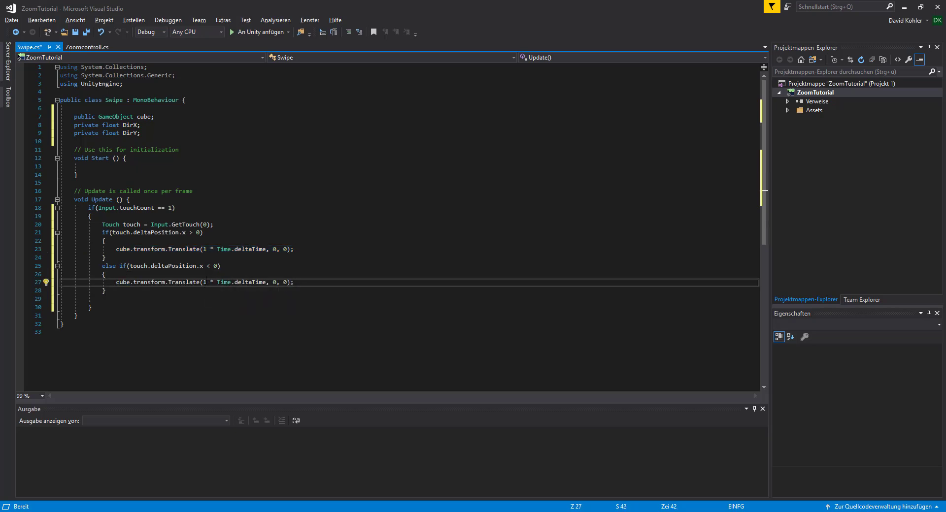
{"action": "type", "text": "-"}
{"action": "left_click", "coordinate": [121, 293]}
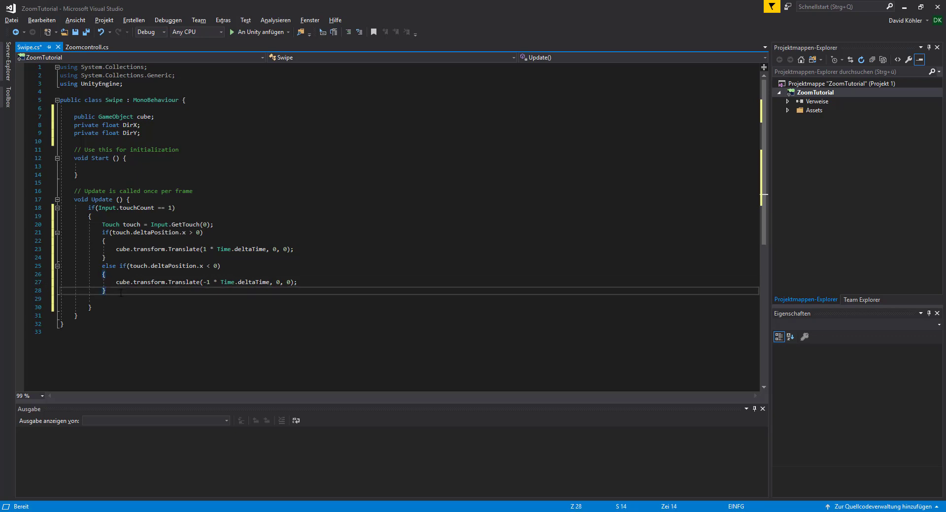
{"action": "left_click_drag", "start_coordinate": [105, 291], "coordinate": [102, 233]}
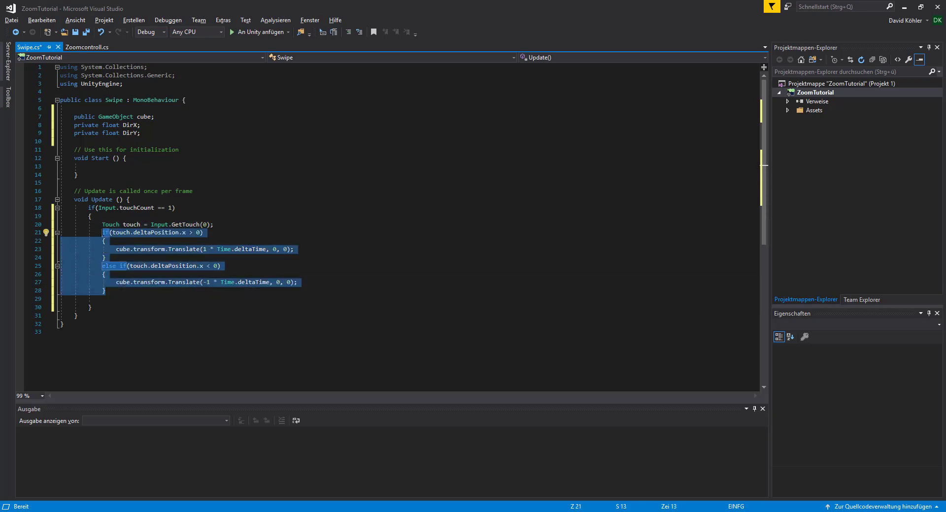
Step: Duplicate the X if/else block below and change both conditions to touch.deltaPosition.y
{"action": "key", "text": "ctrl+c"}
{"action": "left_click", "coordinate": [130, 290]}
{"action": "key", "text": "Return"}
{"action": "key", "text": "Return"}
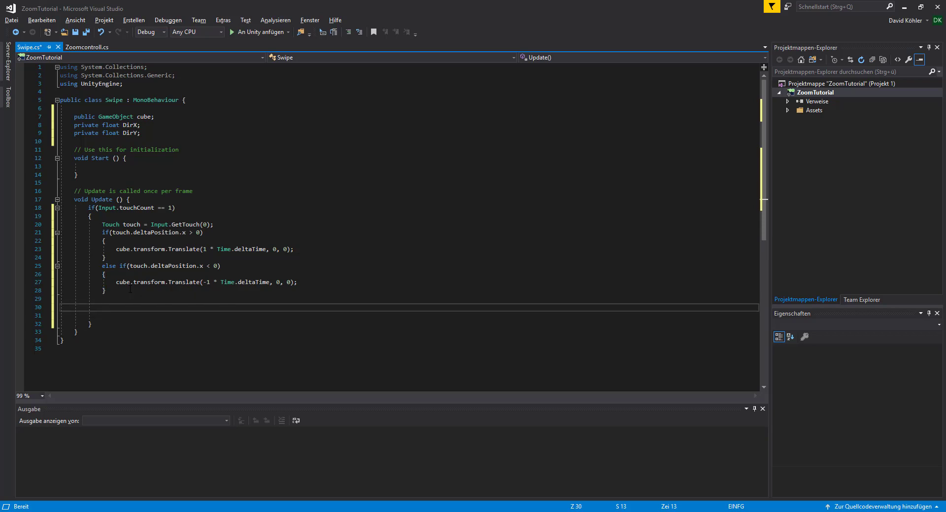
{"action": "key", "text": "ctrl+v"}
{"action": "left_click", "coordinate": [191, 308]}
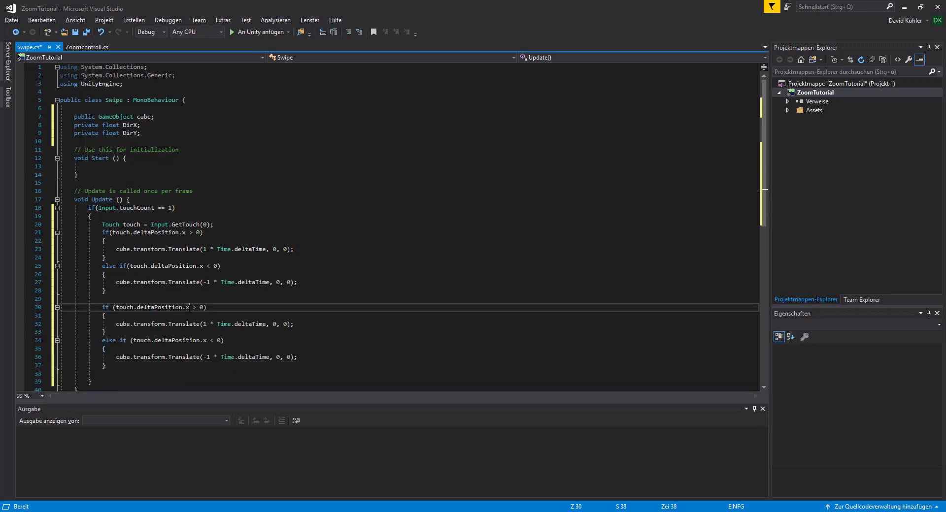
{"action": "key", "text": "BackSpace"}
{"action": "type", "text": "y"}
{"action": "left_click", "coordinate": [207, 340]}
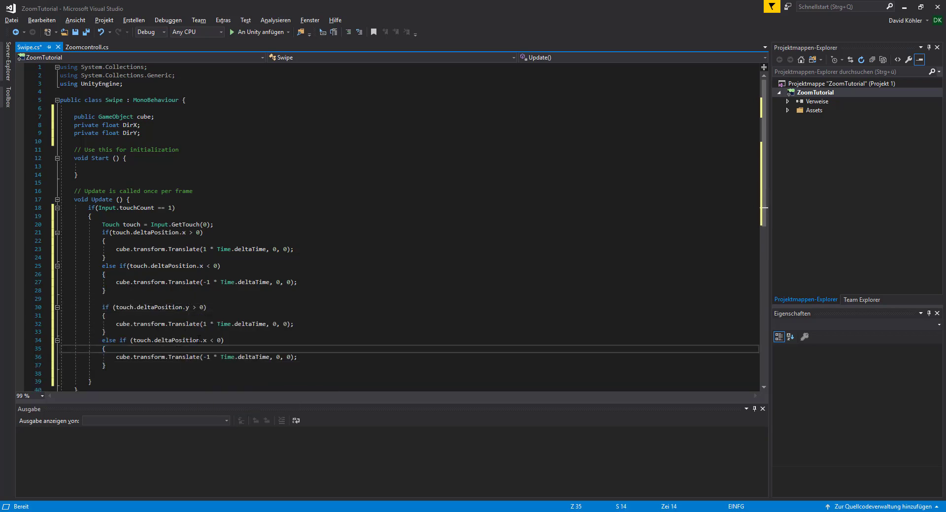
{"action": "key", "text": "BackSpace"}
{"action": "type", "text": "y"}
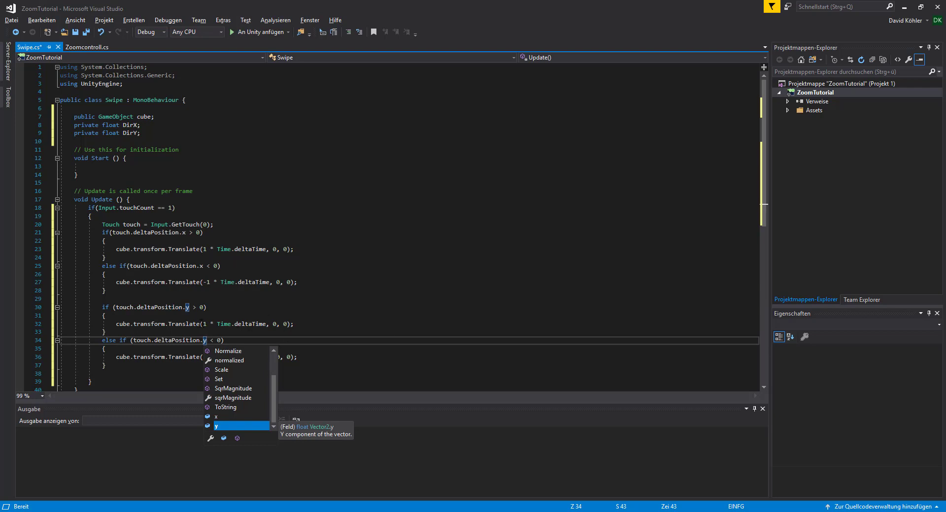
{"action": "left_click_drag", "start_coordinate": [201, 324], "coordinate": [266, 323]}
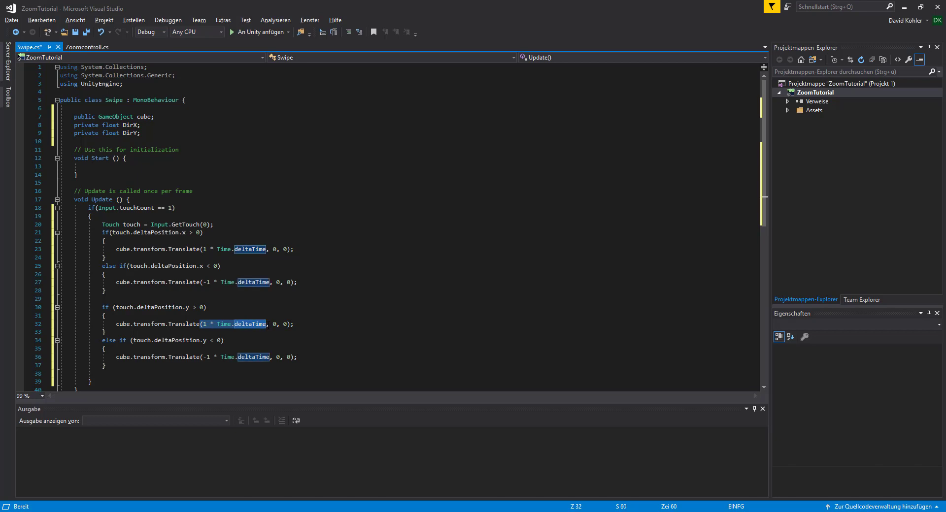
Step: Change line 32 to Translate(0, 0, 1 * Time.deltaTime) for upward swipes
{"action": "left_click", "coordinate": [284, 324]}
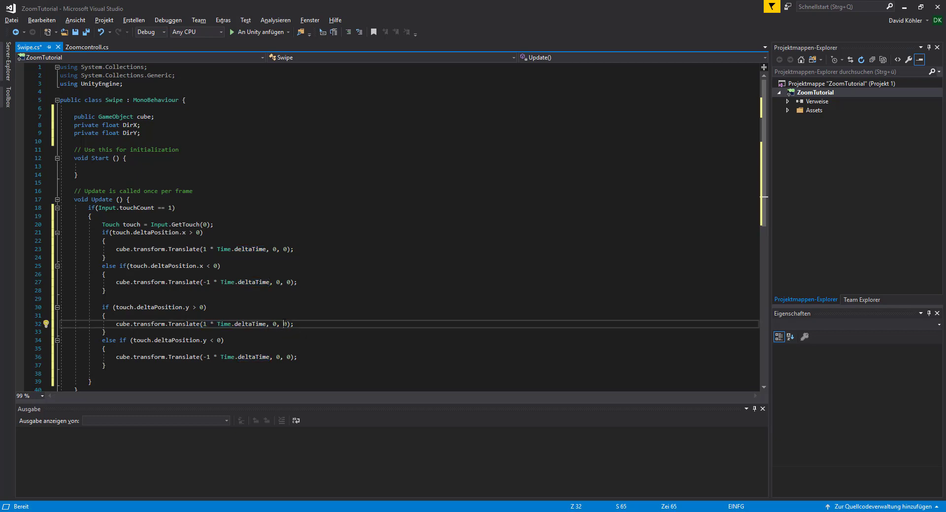
{"action": "key", "text": "Delete"}
{"action": "type", "text": "1"}
{"action": "key", "text": "Delete"}
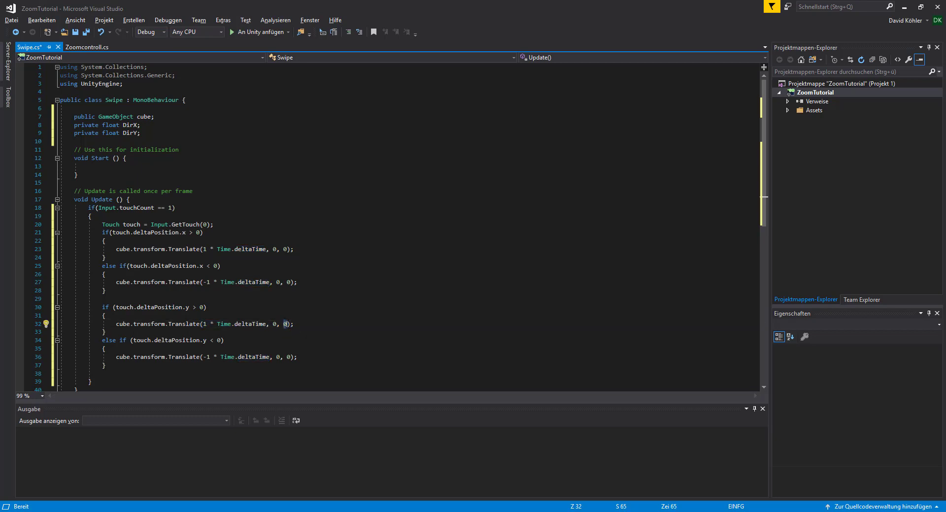
{"action": "key", "text": "ctrl+v"}
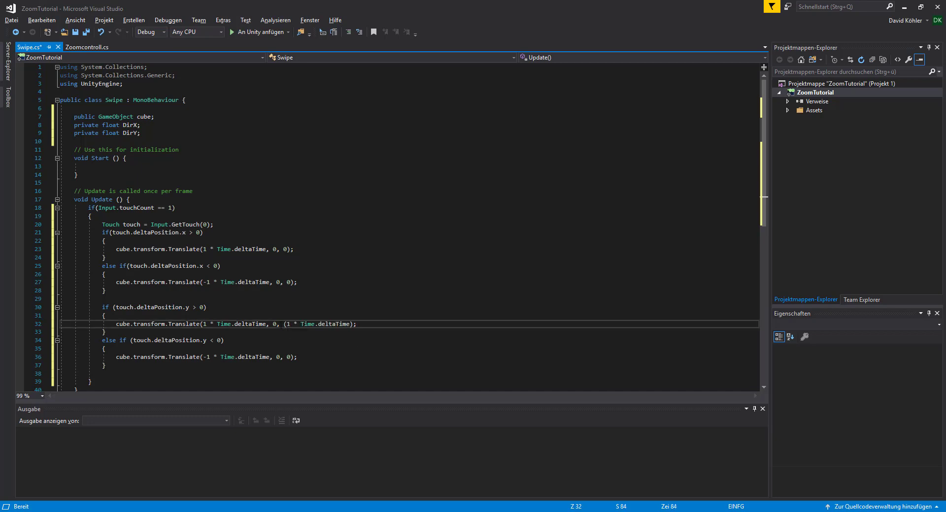
{"action": "left_click", "coordinate": [287, 325]}
{"action": "key", "text": "BackSpace"}
{"action": "key", "text": "Left"}
{"action": "key", "text": "Left"}
{"action": "key", "text": "Left"}
{"action": "key", "text": "BackSpace"}
{"action": "key", "text": "BackSpace"}
{"action": "key", "text": "BackSpace"}
{"action": "key", "text": "BackSpace"}
{"action": "key", "text": "BackSpace"}
{"action": "key", "text": "BackSpace"}
{"action": "key", "text": "BackSpace"}
{"action": "key", "text": "BackSpace"}
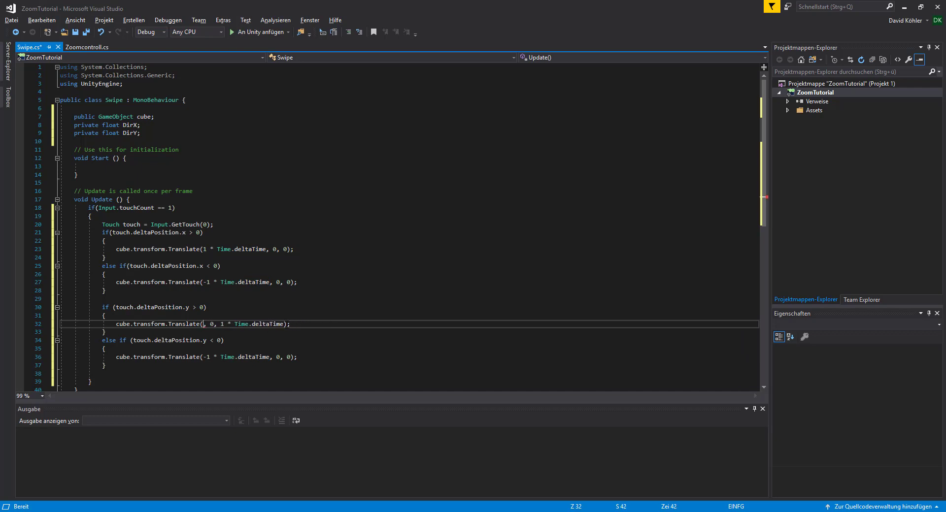
{"action": "type", "text": "0"}
Step: Change line 36 to Translate(0, 0, -1 * Time.deltaTime) and save Swipe.cs
{"action": "left_click_drag", "start_coordinate": [203, 356], "coordinate": [270, 356]}
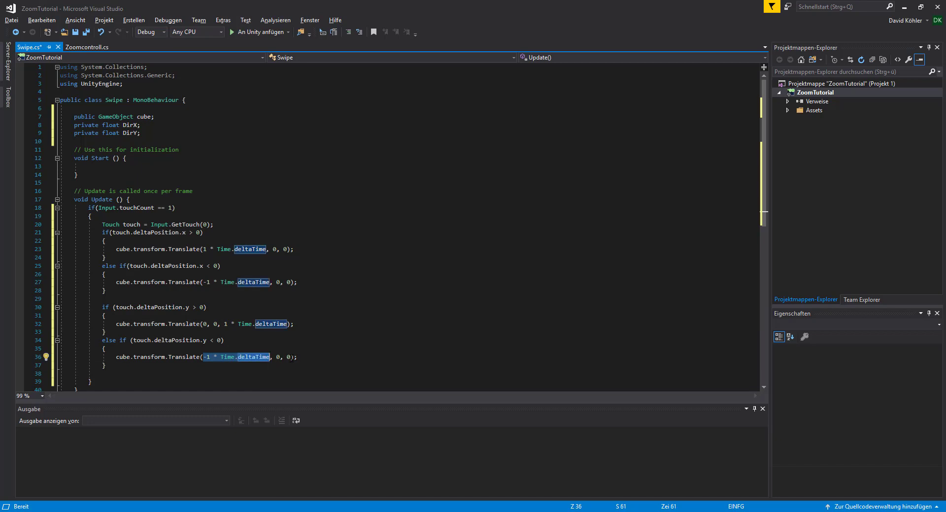
{"action": "left_click", "coordinate": [287, 357]}
{"action": "key", "text": "Delete"}
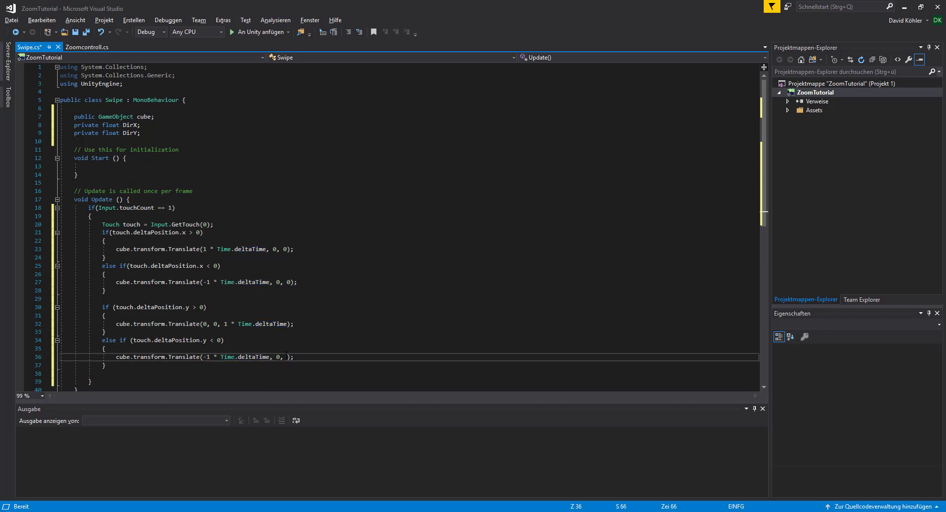
{"action": "key", "text": "ctrl+v"}
{"action": "left_click", "coordinate": [255, 357]}
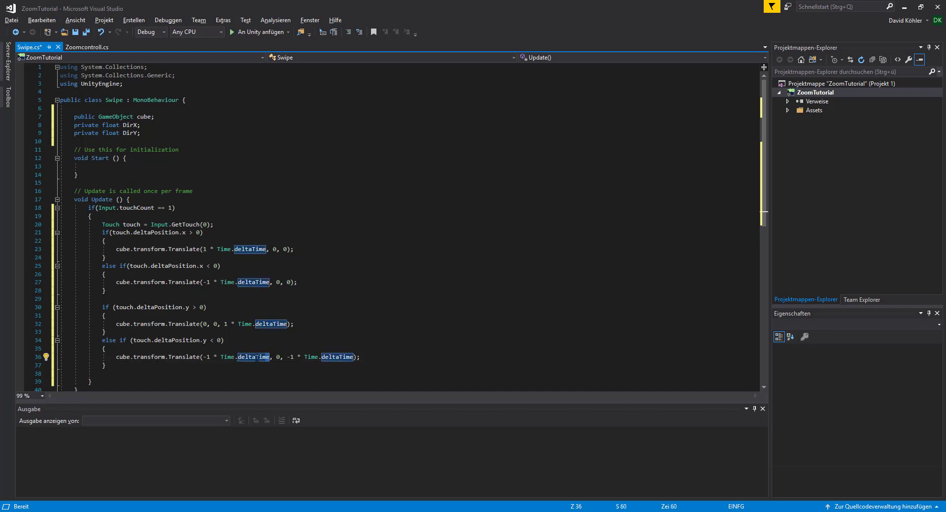
{"action": "left_click_drag", "start_coordinate": [269, 356], "coordinate": [204, 358]}
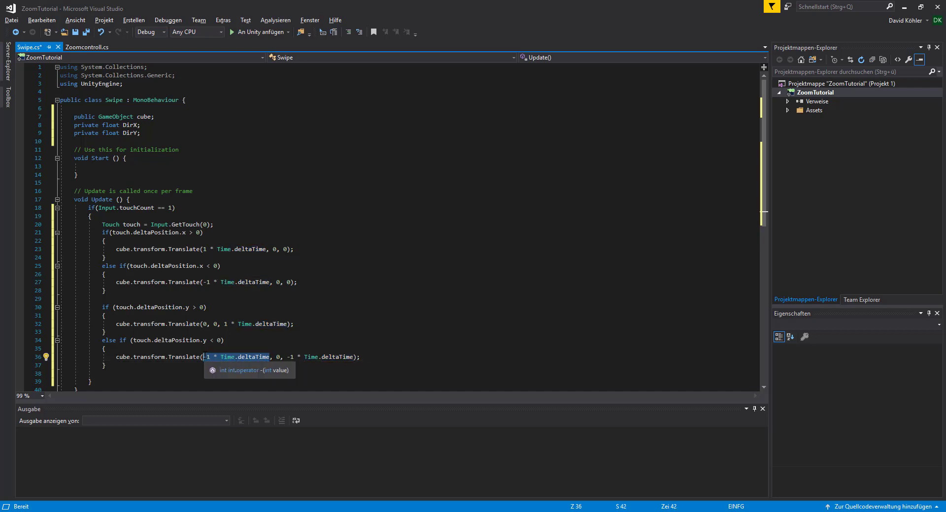
{"action": "key", "text": "Delete"}
{"action": "type", "text": "0"}
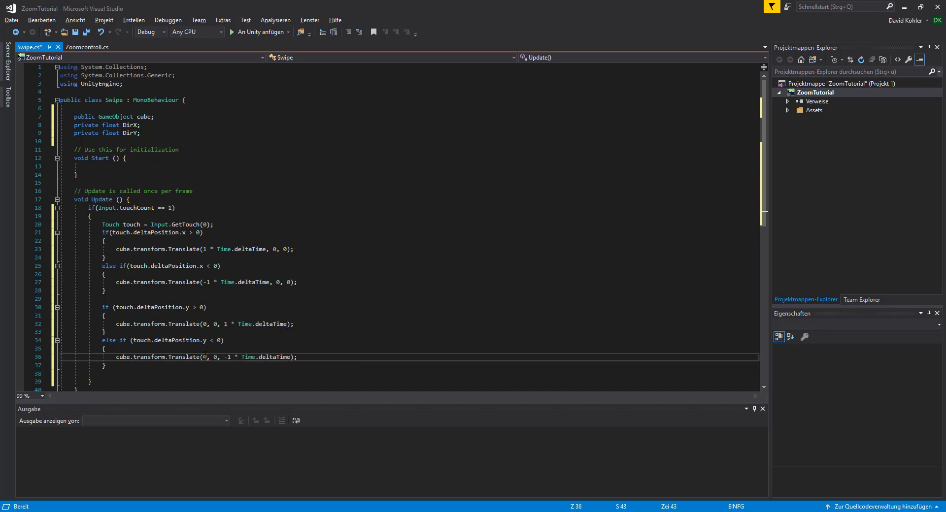
{"action": "key", "text": "ctrl+s"}
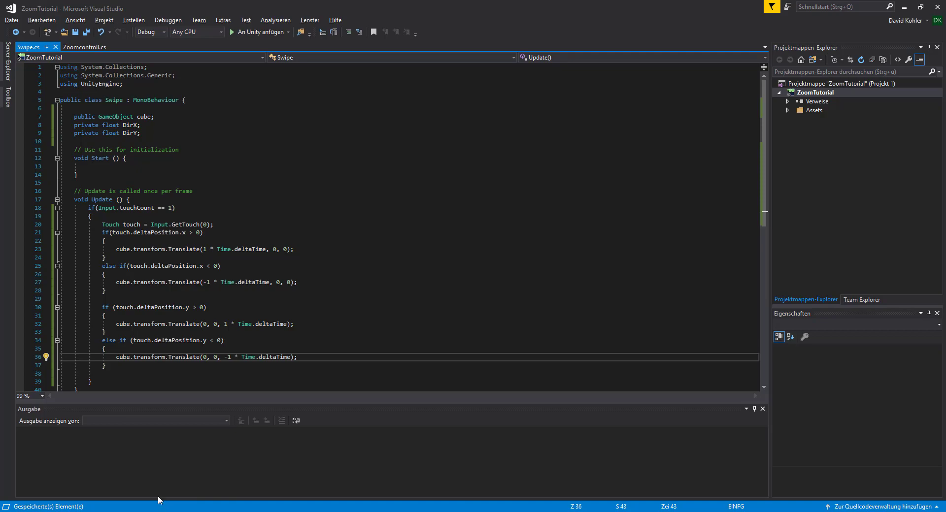
{"action": "key", "text": "alt+Tab"}
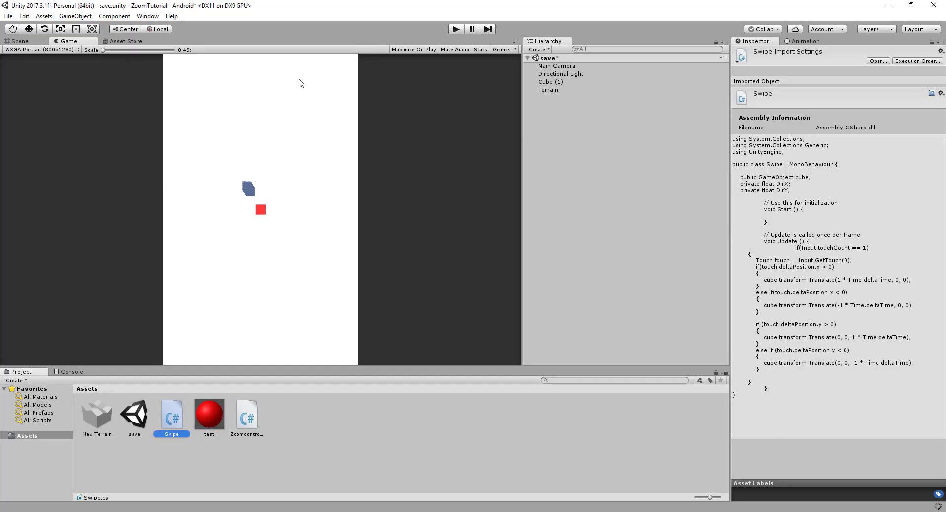
{"action": "left_click", "coordinate": [21, 41]}
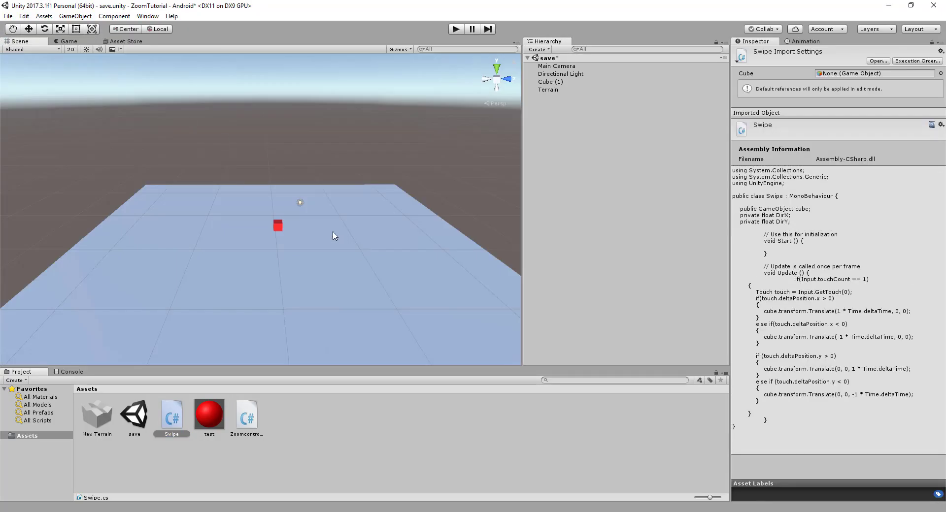
{"action": "scroll", "coordinate": [326, 241], "scroll_direction": "down", "scroll_amount": 2}
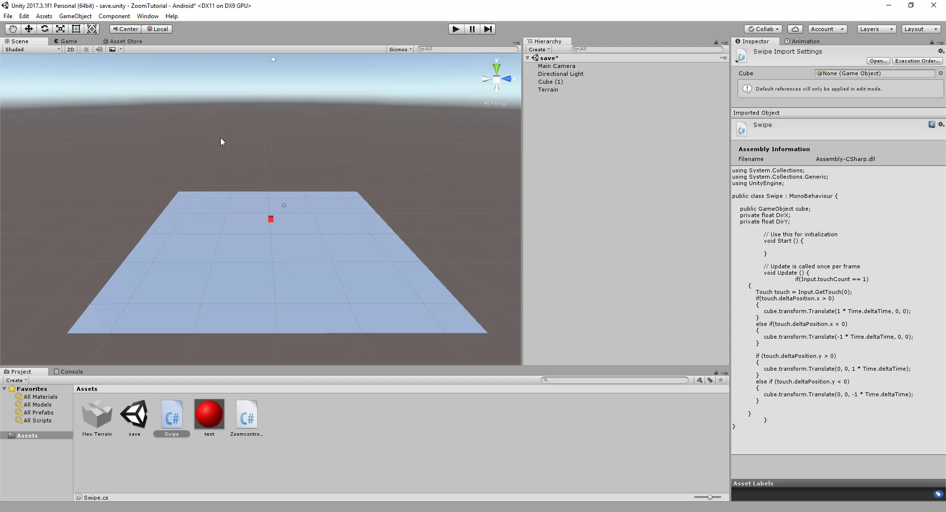
{"action": "left_click", "coordinate": [547, 66]}
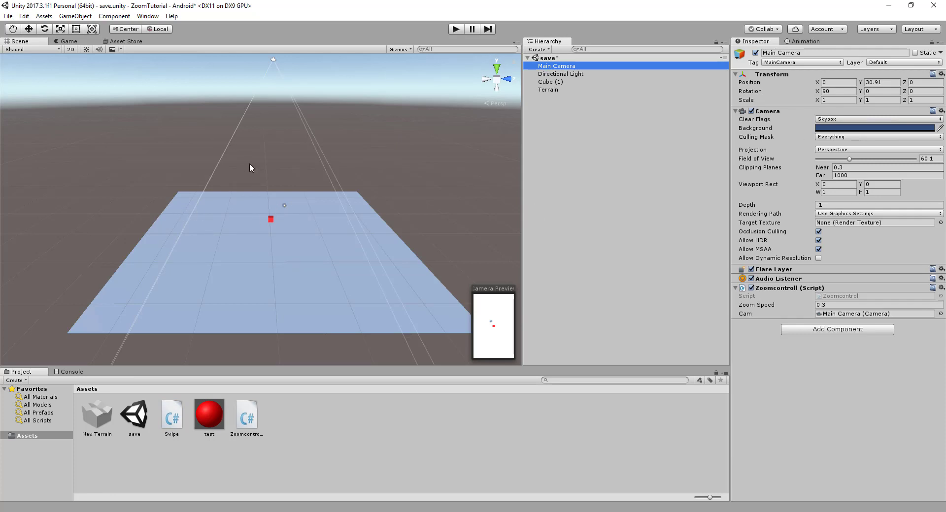
{"action": "left_click", "coordinate": [64, 42]}
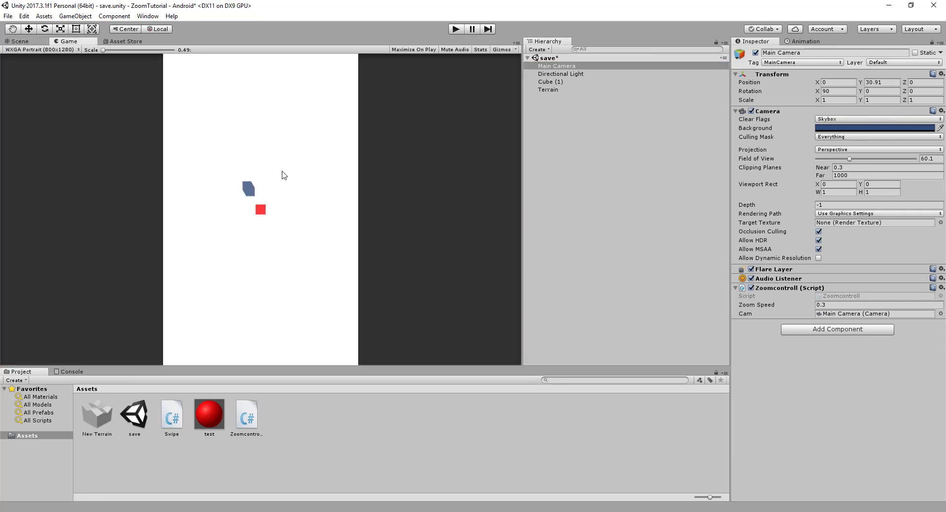
{"action": "left_click", "coordinate": [215, 510]}
{"action": "scroll", "coordinate": [297, 214], "scroll_direction": "down", "scroll_amount": 5}
Step: Delete the unused private float DirX and DirY fields from the Swipe script
{"action": "scroll", "coordinate": [297, 214], "scroll_direction": "up", "scroll_amount": 3}
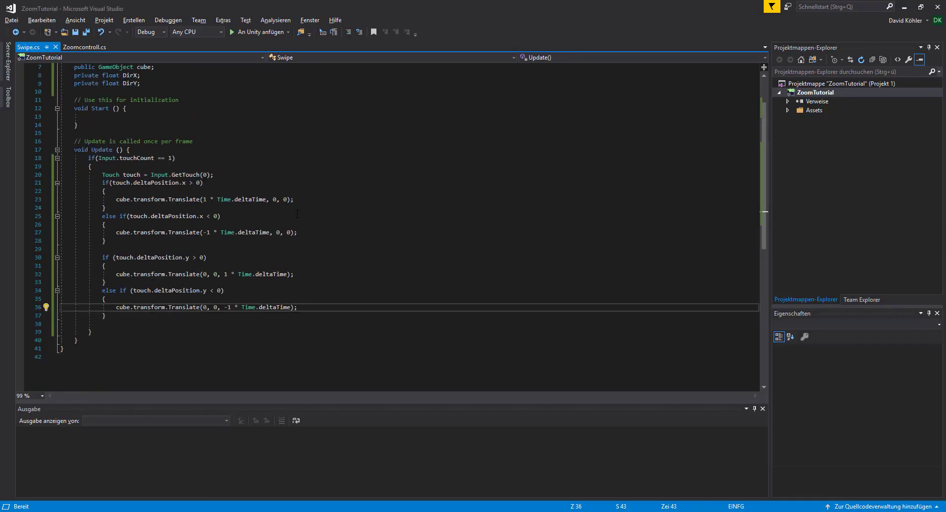
{"action": "scroll", "coordinate": [297, 214], "scroll_direction": "up", "scroll_amount": 2}
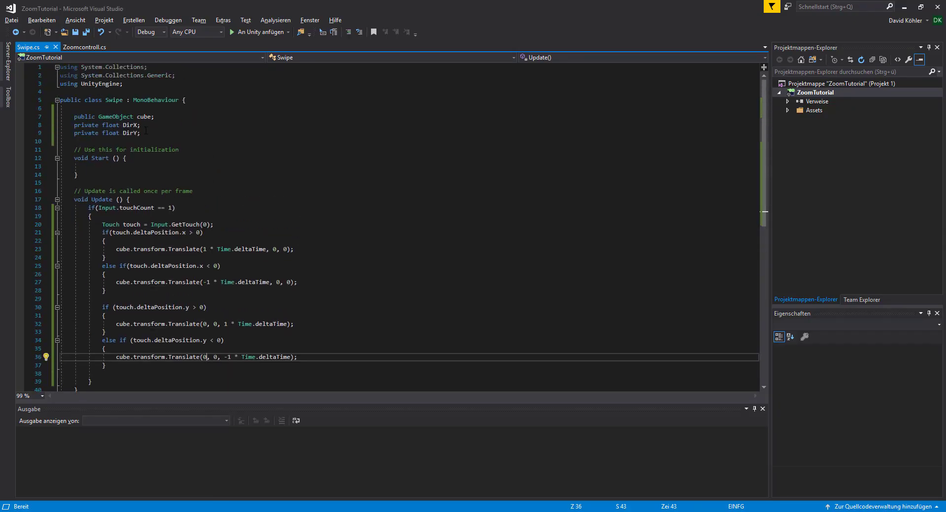
{"action": "left_click_drag", "start_coordinate": [146, 131], "coordinate": [42, 127]}
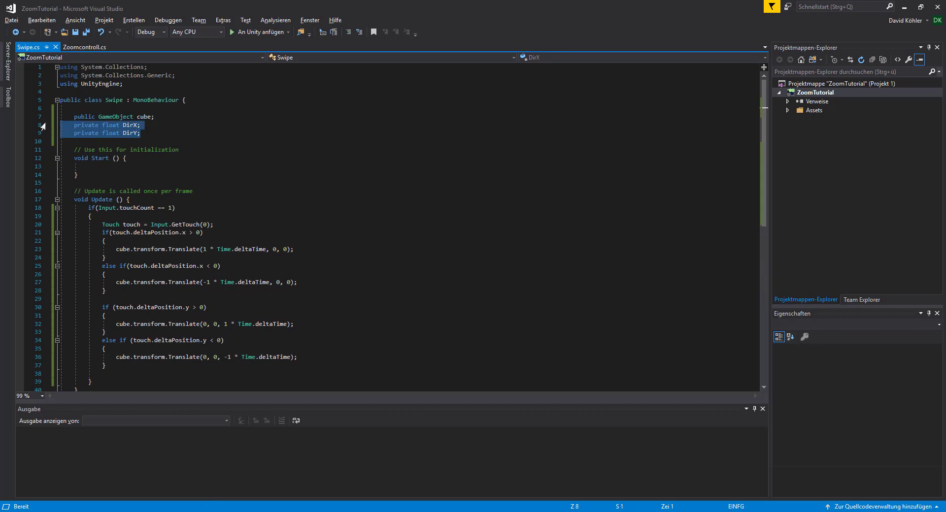
{"action": "key", "text": "Delete"}
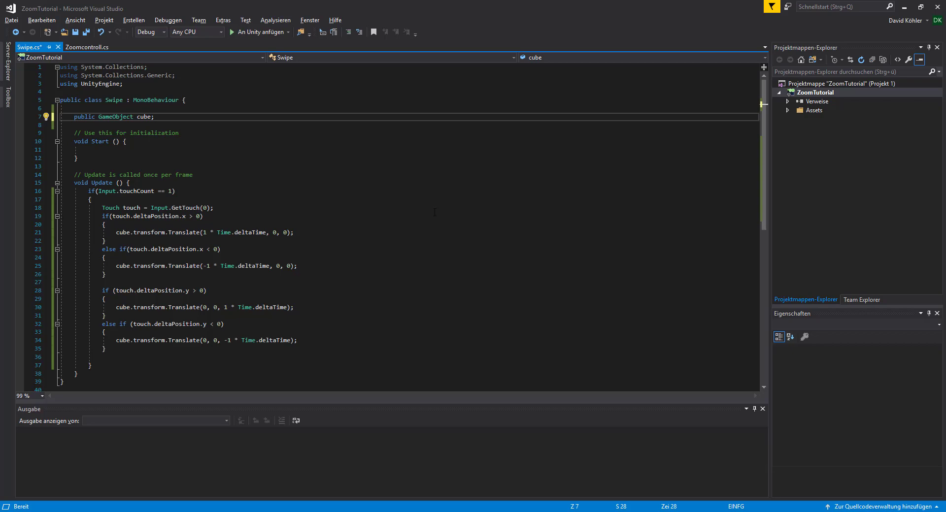
{"action": "key", "text": "alt+Tab"}
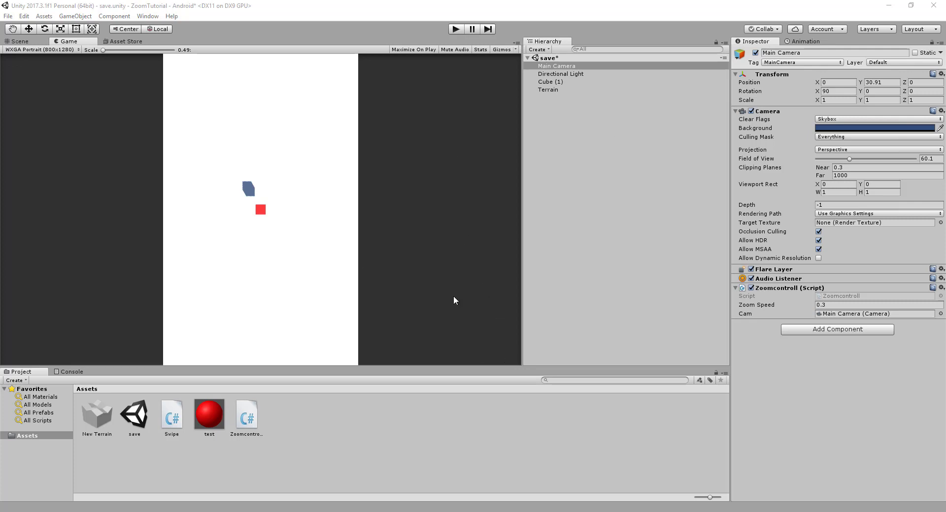
Step: Change all four Translate speeds from 1 and -1 to 10 and -10, then save Swipe.cs
{"action": "key", "text": "alt+Tab"}
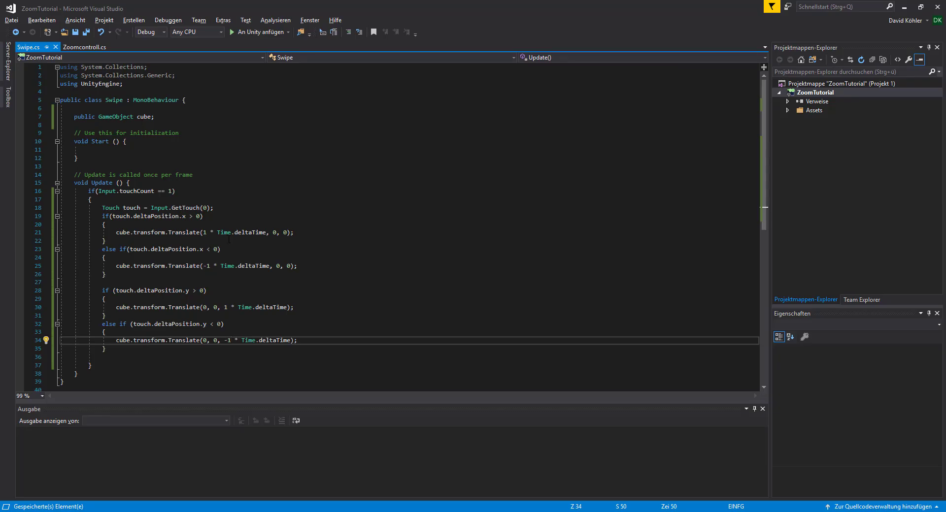
{"action": "left_click", "coordinate": [207, 232]}
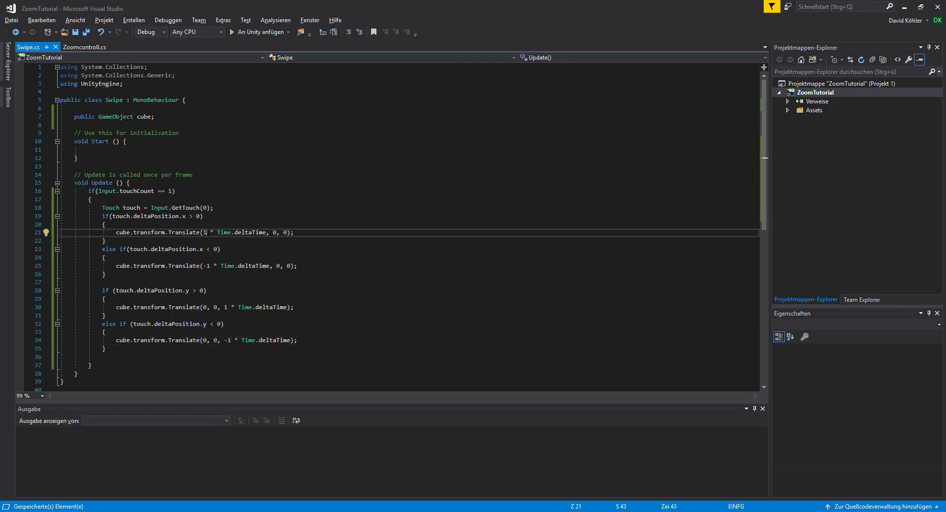
{"action": "type", "text": "0"}
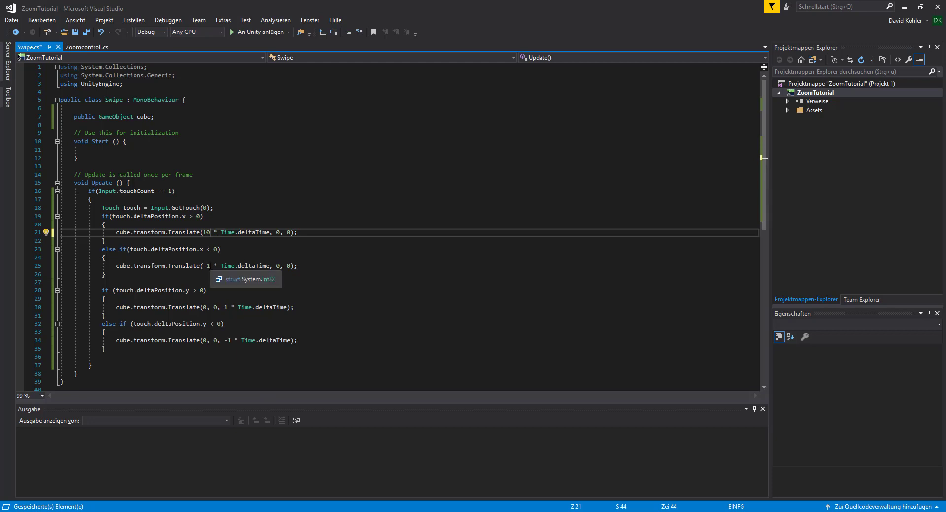
{"action": "left_click", "coordinate": [210, 266]}
{"action": "type", "text": "0"}
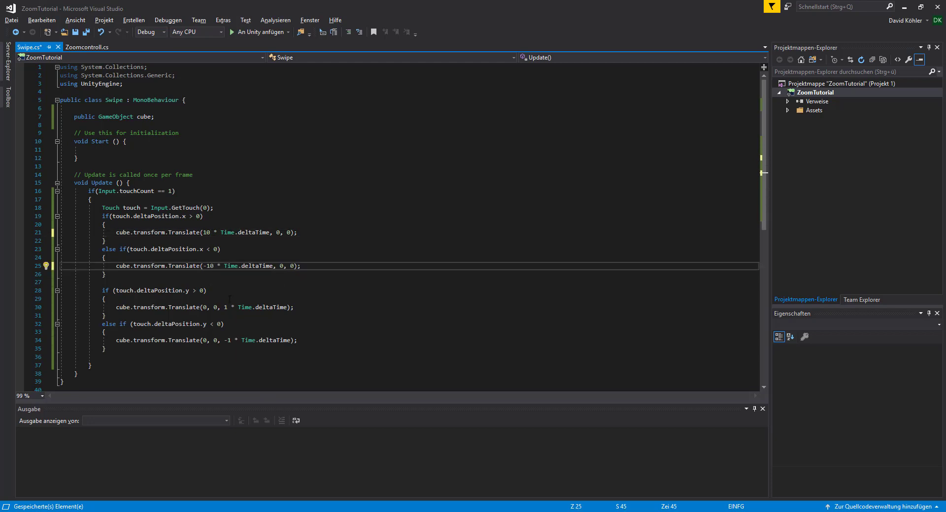
{"action": "left_click", "coordinate": [229, 308]}
{"action": "type", "text": "0"}
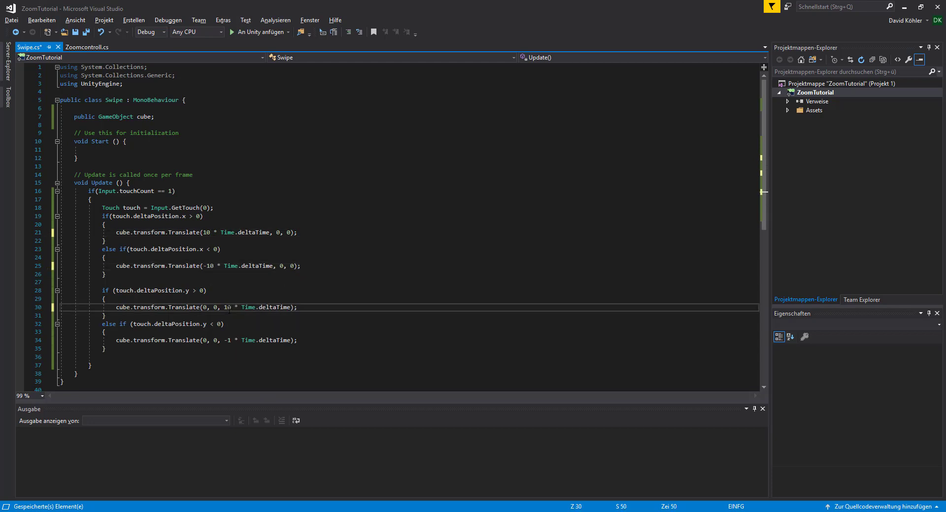
{"action": "left_click", "coordinate": [233, 341]}
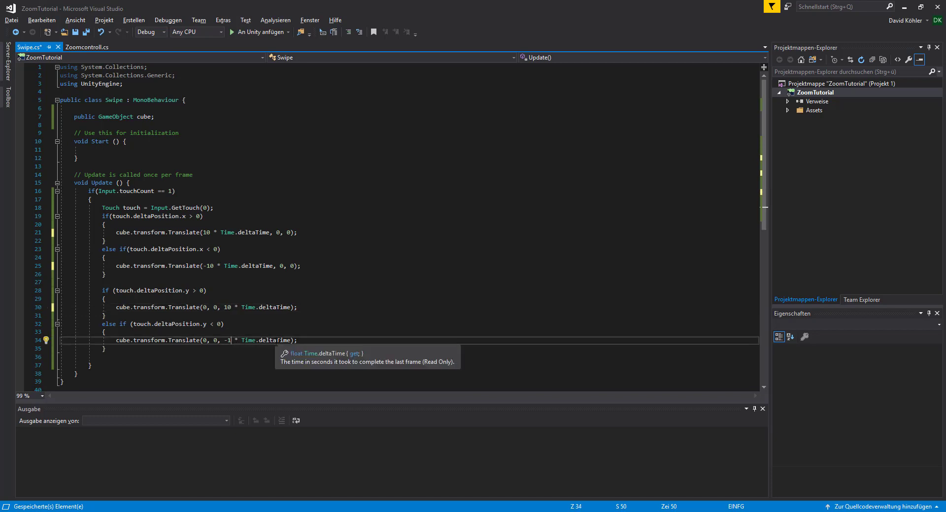
{"action": "type", "text": "0"}
{"action": "key", "text": "ctrl+s"}
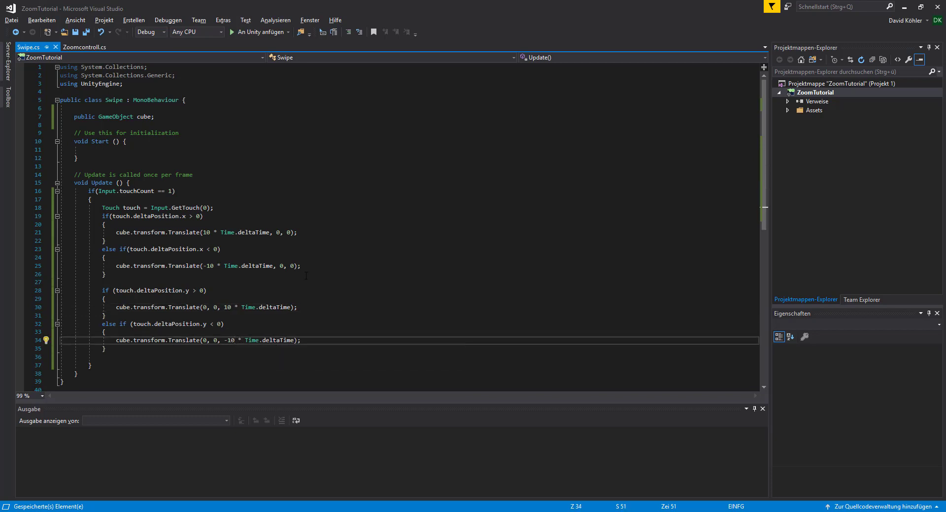
{"action": "key", "text": "alt+Tab"}
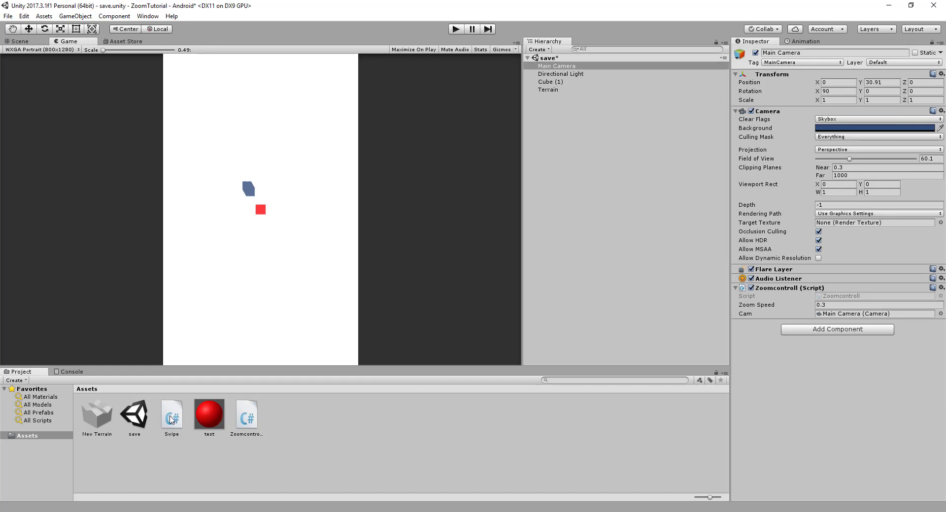
Step: Attach Swipe.cs to Main Camera, assign Cube (1) as its Cube, and play-test swiping
{"action": "left_click_drag", "start_coordinate": [171, 416], "coordinate": [826, 375]}
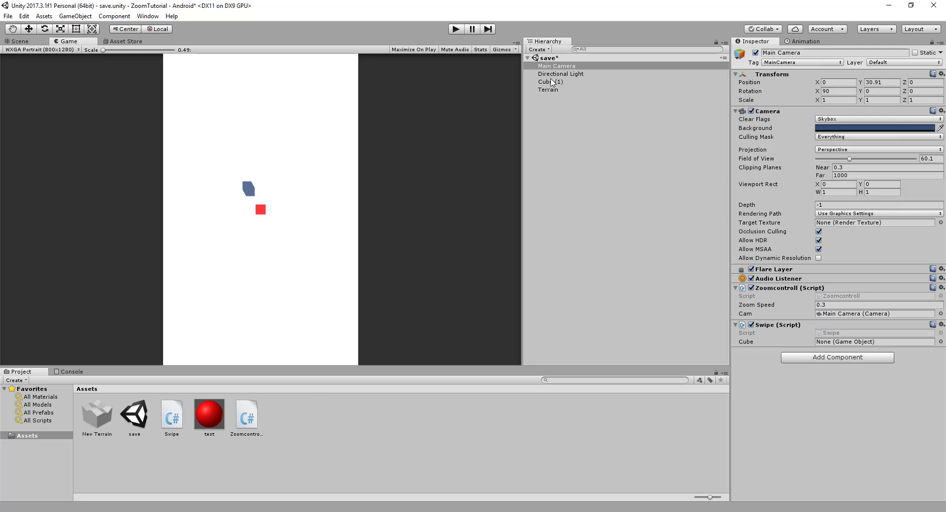
{"action": "left_click_drag", "start_coordinate": [546, 82], "coordinate": [840, 345]}
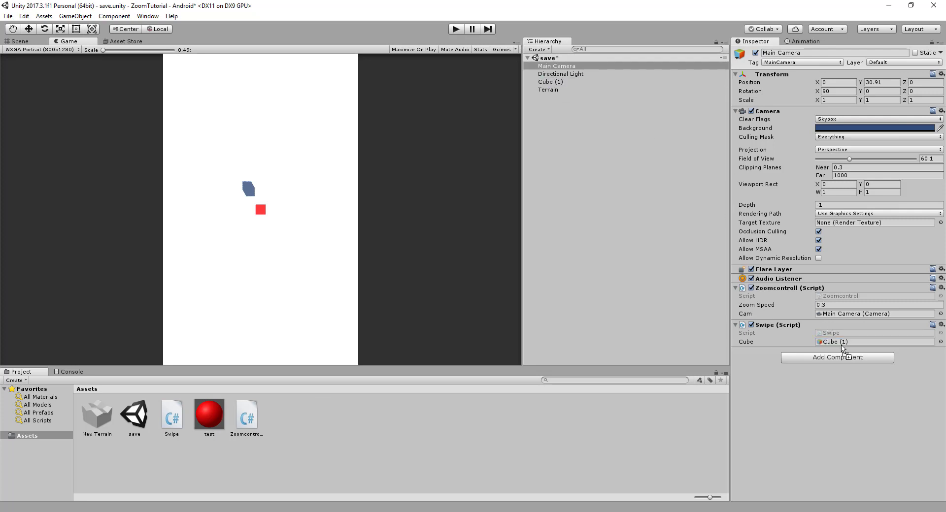
{"action": "left_click", "coordinate": [456, 29]}
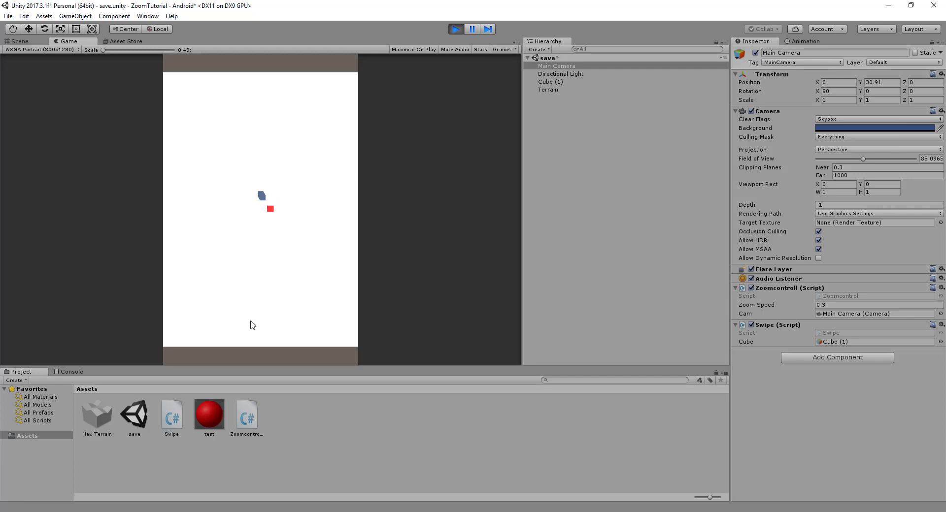
{"action": "left_click", "coordinate": [217, 510]}
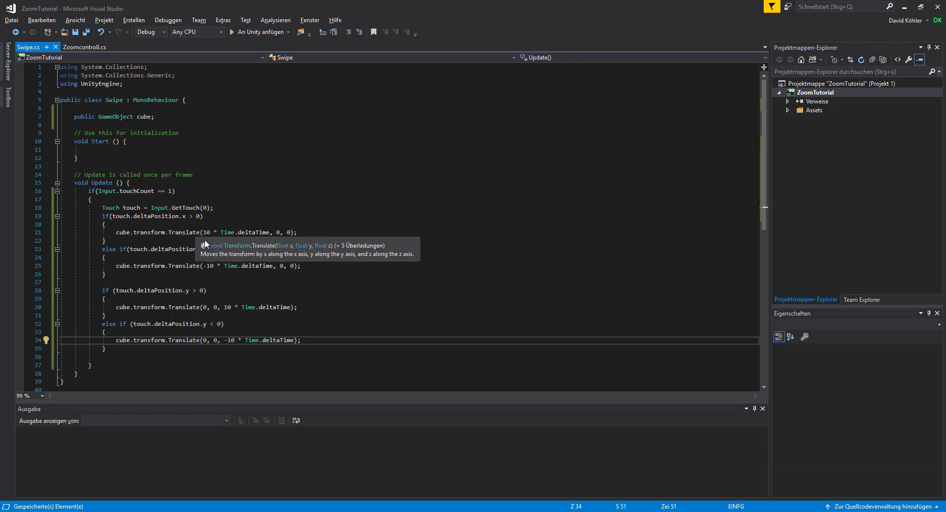
{"action": "left_click_drag", "start_coordinate": [129, 250], "coordinate": [204, 249]}
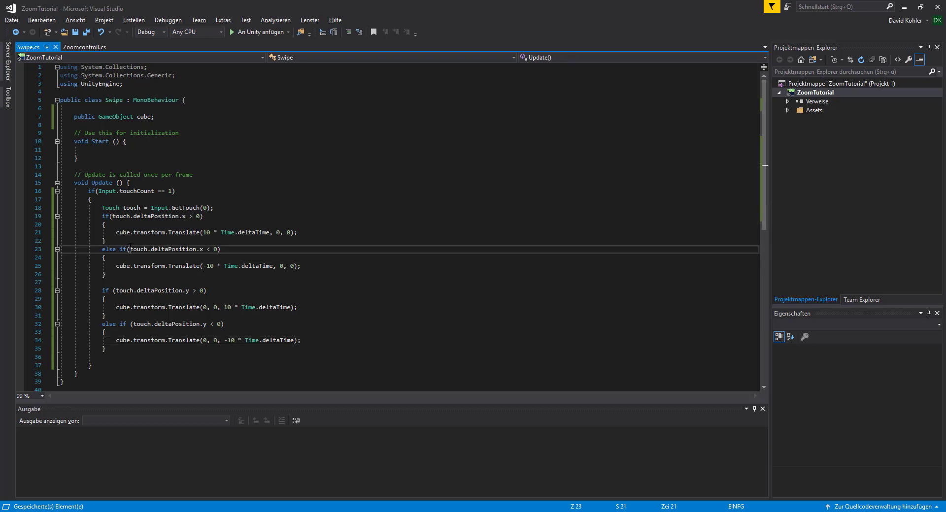